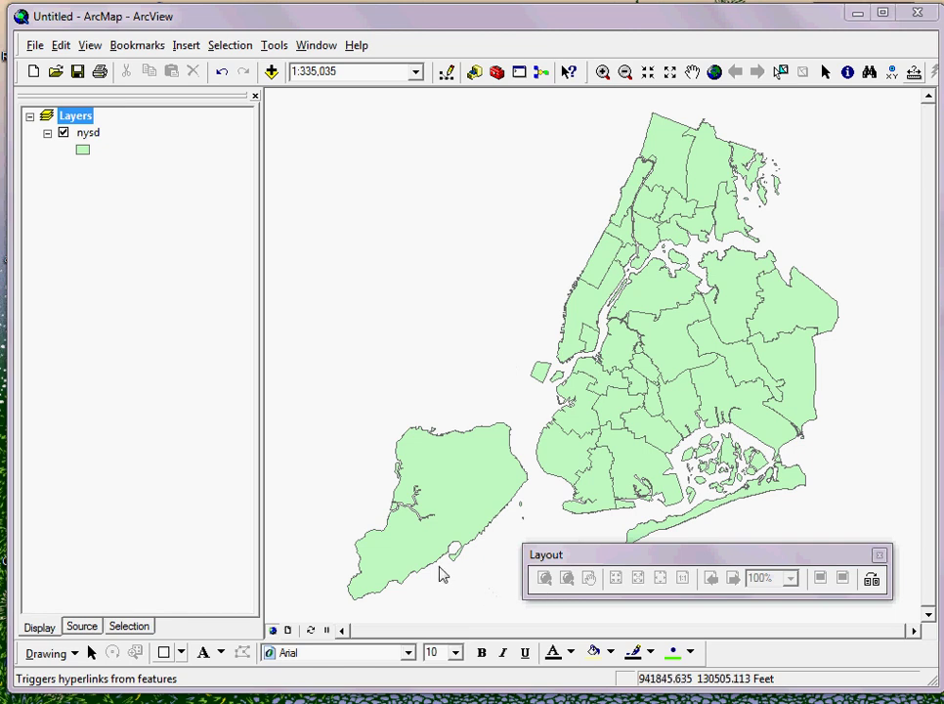
Step: Open LCGMS_SchoolData in Excel and inspect its Primary Address (M) and Zip (P) columns
{"action": "mouse_move", "coordinate": [488, 694]}
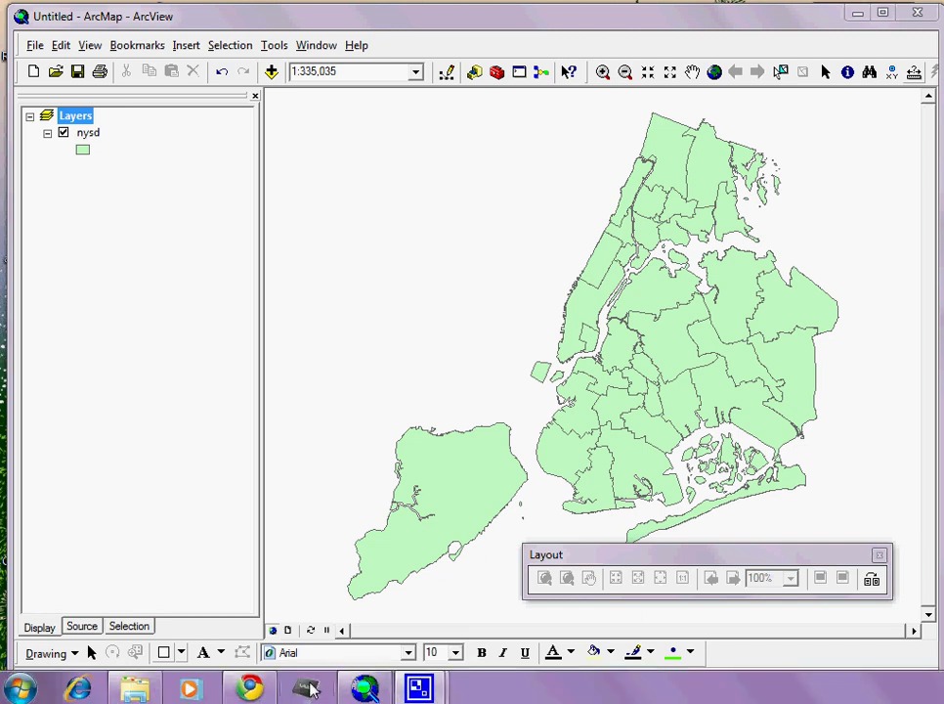
{"action": "left_click", "coordinate": [135, 689]}
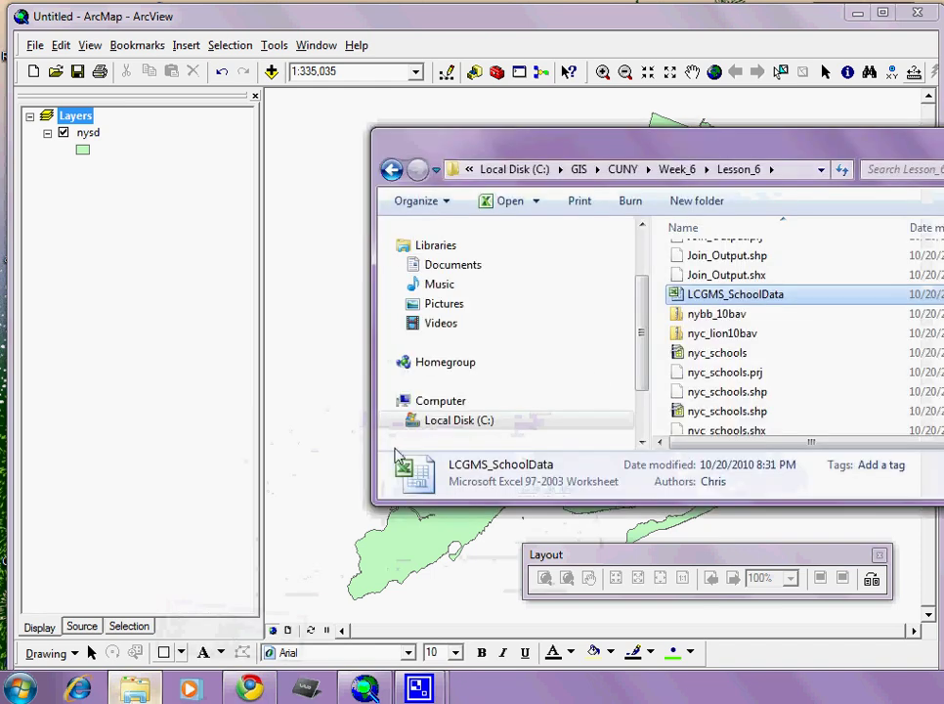
{"action": "double_click", "coordinate": [748, 301]}
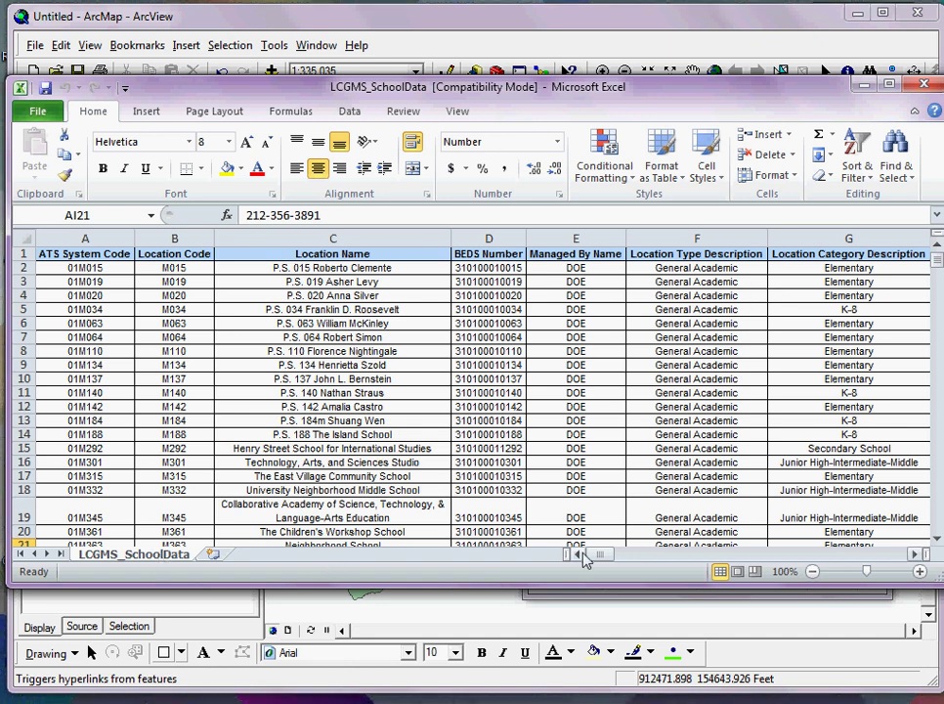
{"action": "left_click_drag", "start_coordinate": [599, 556], "coordinate": [656, 576]}
{"action": "left_click", "coordinate": [671, 243]}
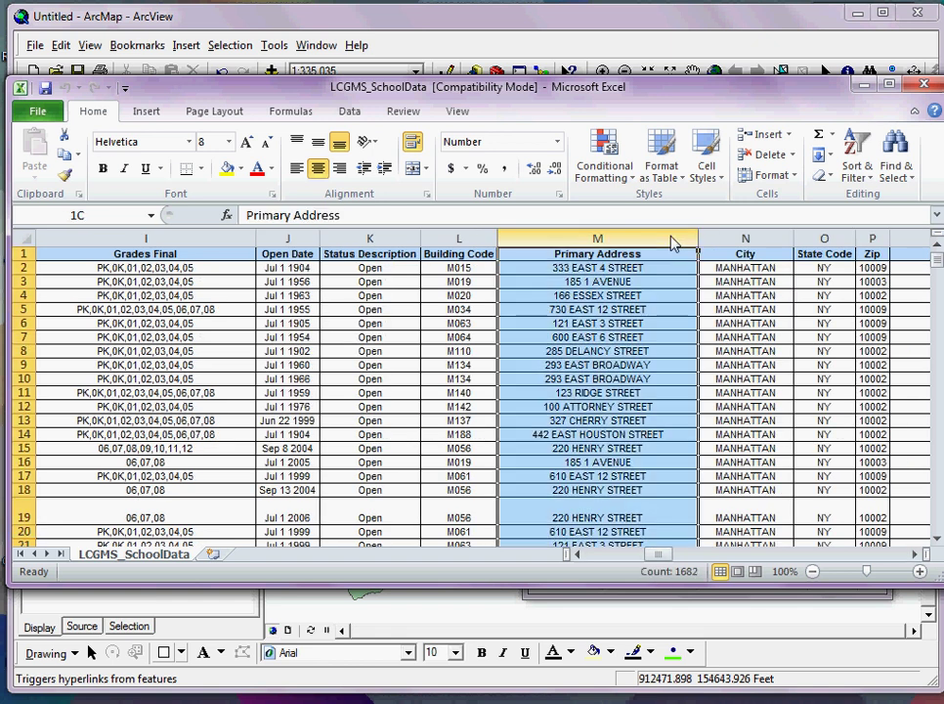
{"action": "left_click", "coordinate": [873, 245]}
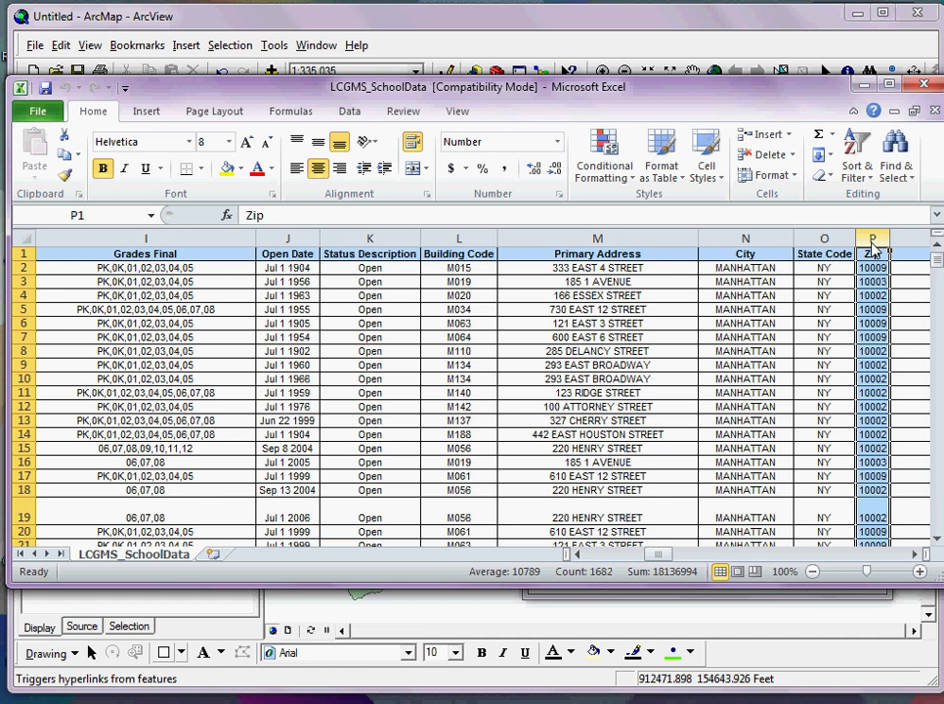
{"action": "left_click", "coordinate": [617, 244]}
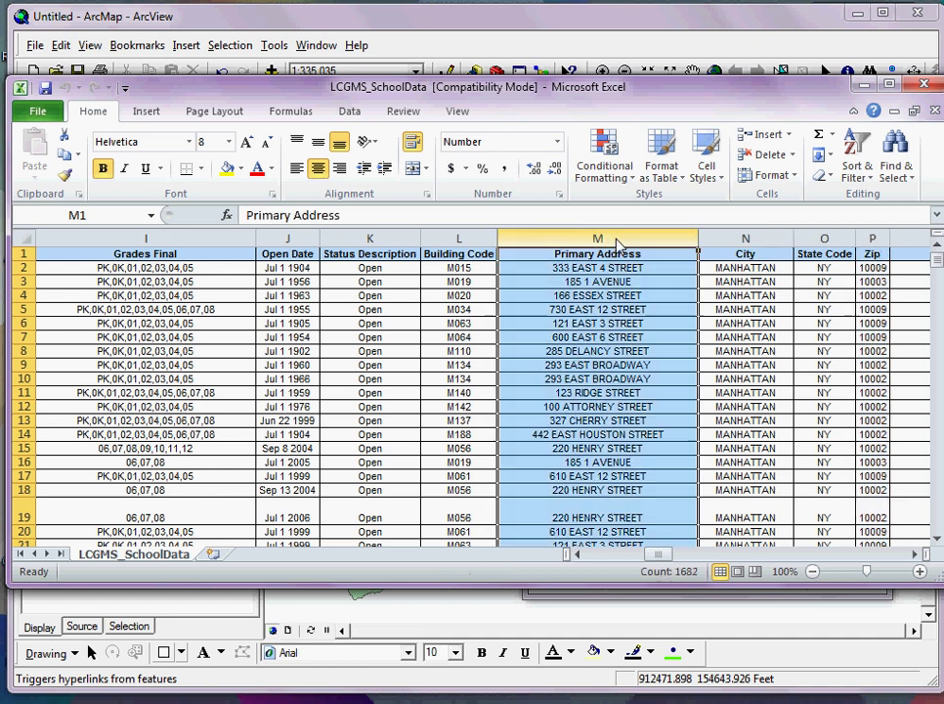
Step: Close the school workbook and the folder window, then go to ArcMap's Tools > Geocoding menu
{"action": "left_click", "coordinate": [925, 89]}
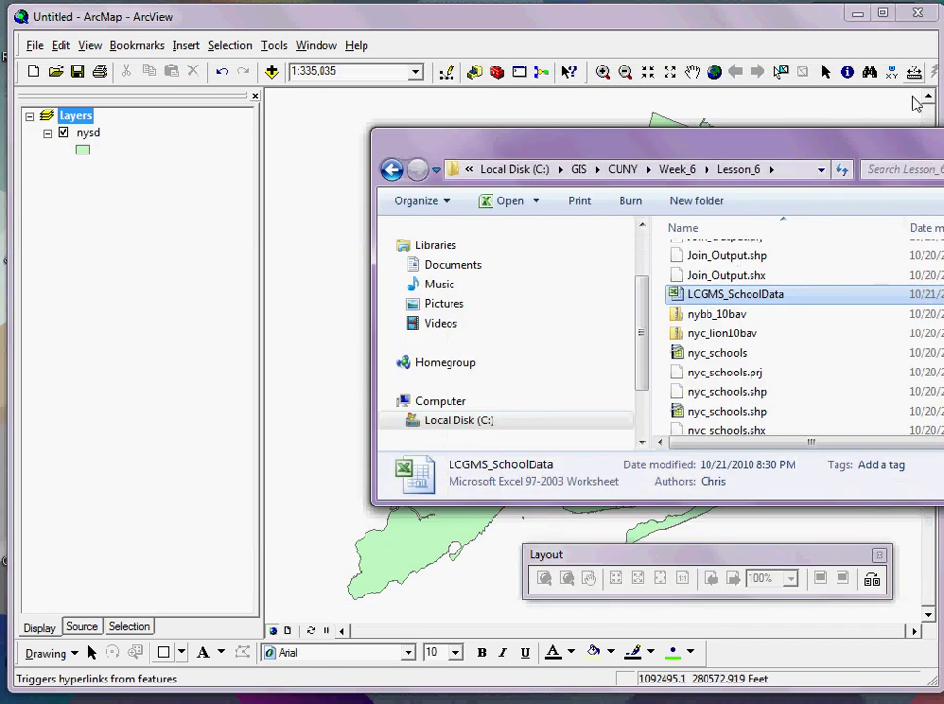
{"action": "key", "text": "super+Down"}
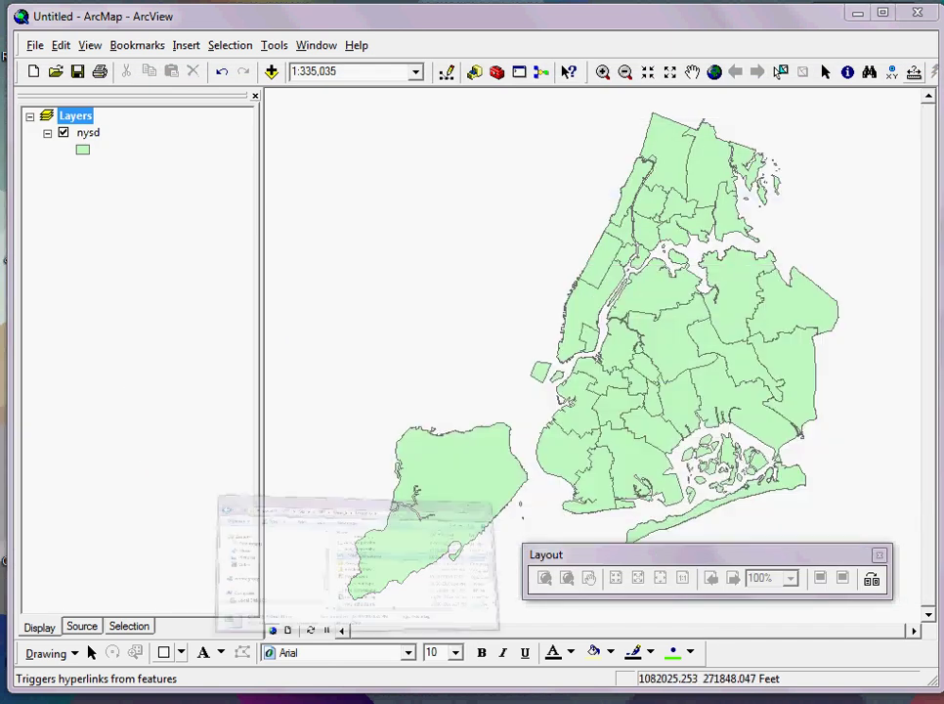
{"action": "left_click", "coordinate": [274, 45]}
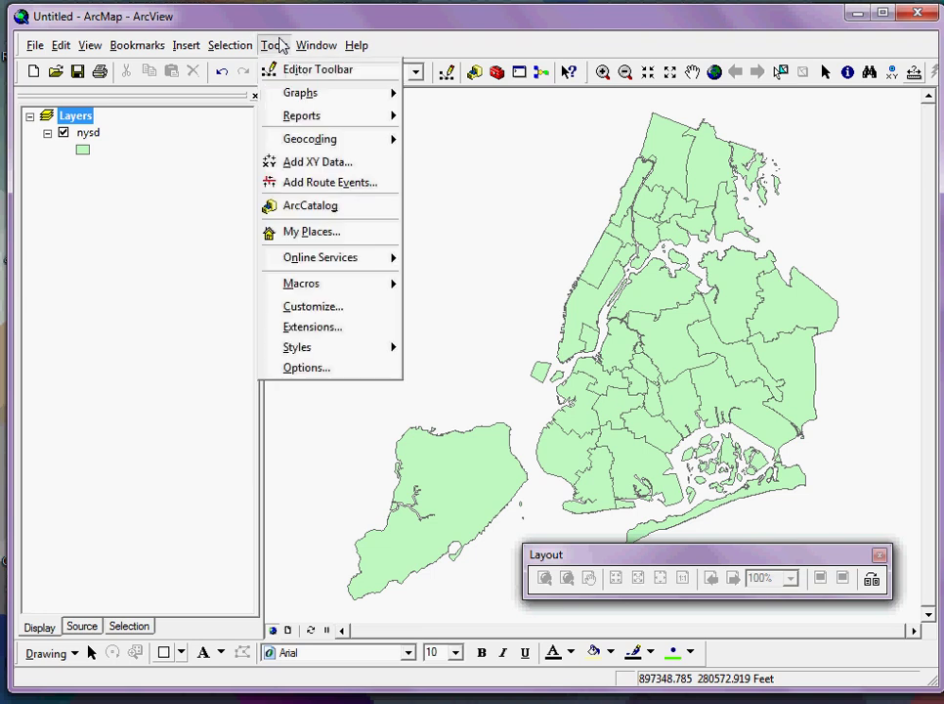
{"action": "mouse_move", "coordinate": [303, 143]}
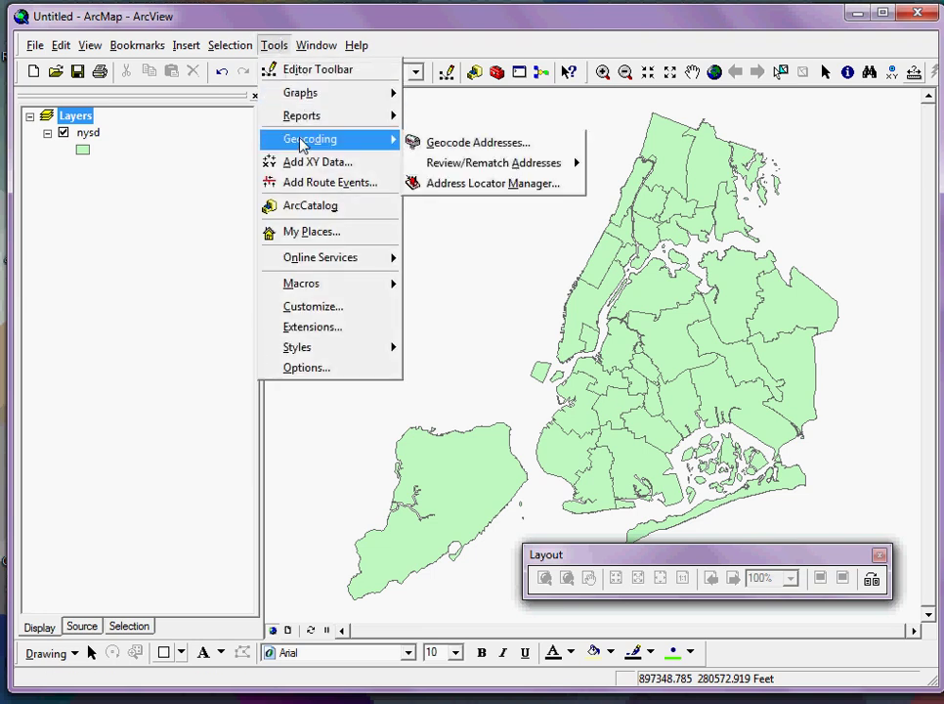
Step: In the Address Locator Manager, browse to nyc_lion10bav > lion > lion.gdb
{"action": "left_click", "coordinate": [459, 195]}
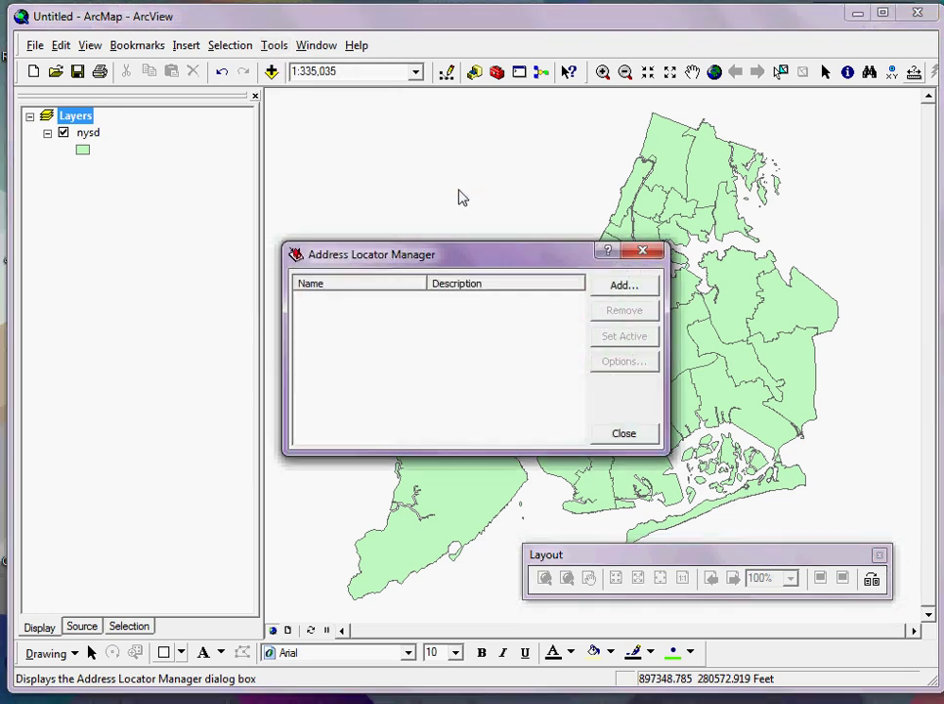
{"action": "left_click", "coordinate": [626, 287]}
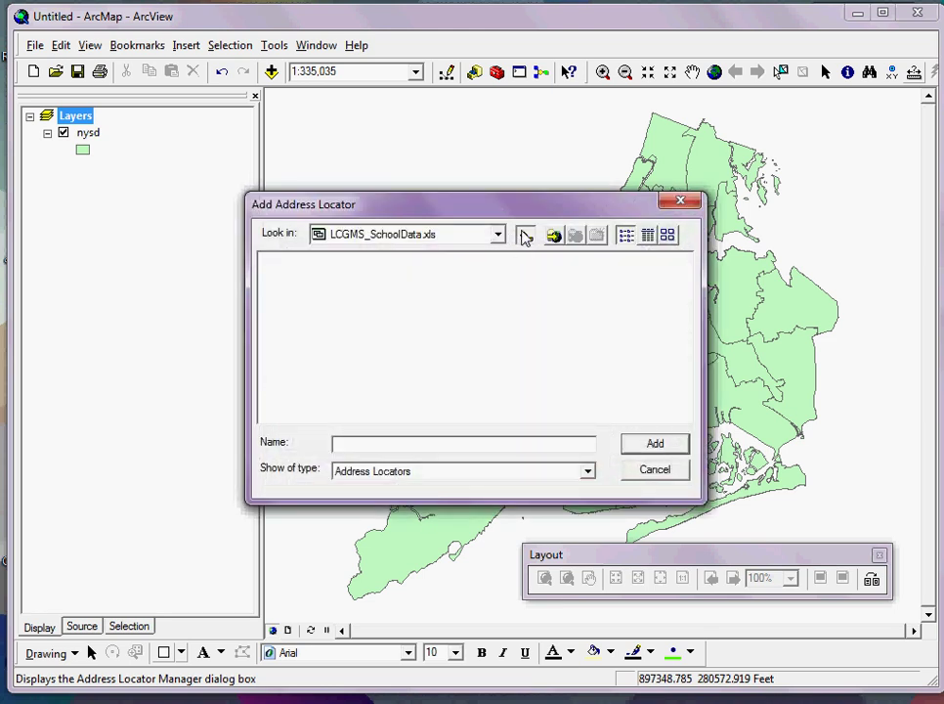
{"action": "left_click", "coordinate": [525, 235]}
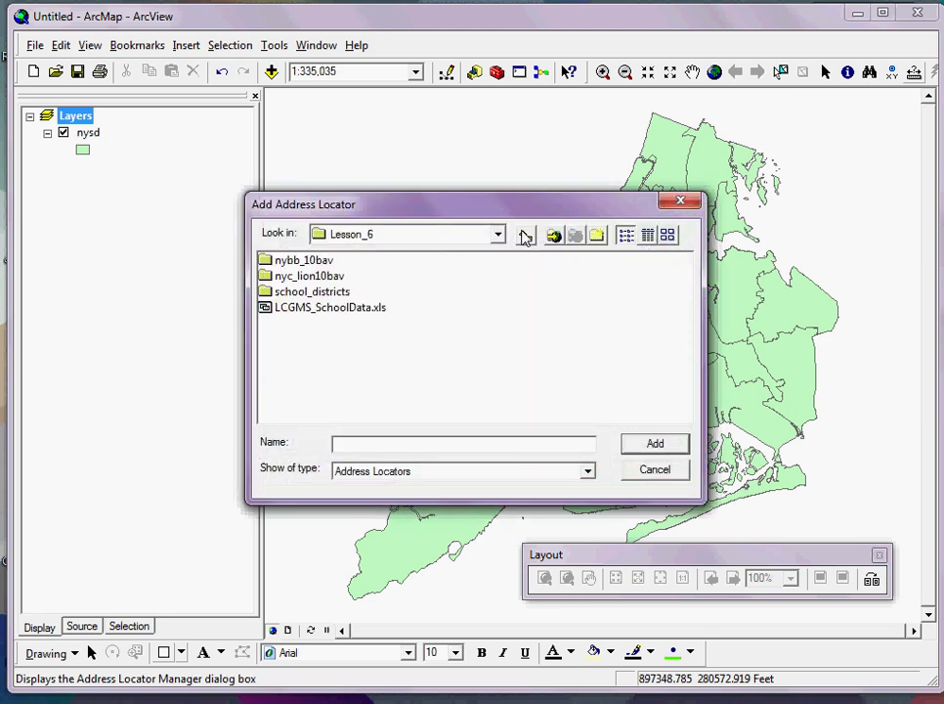
{"action": "double_click", "coordinate": [297, 280]}
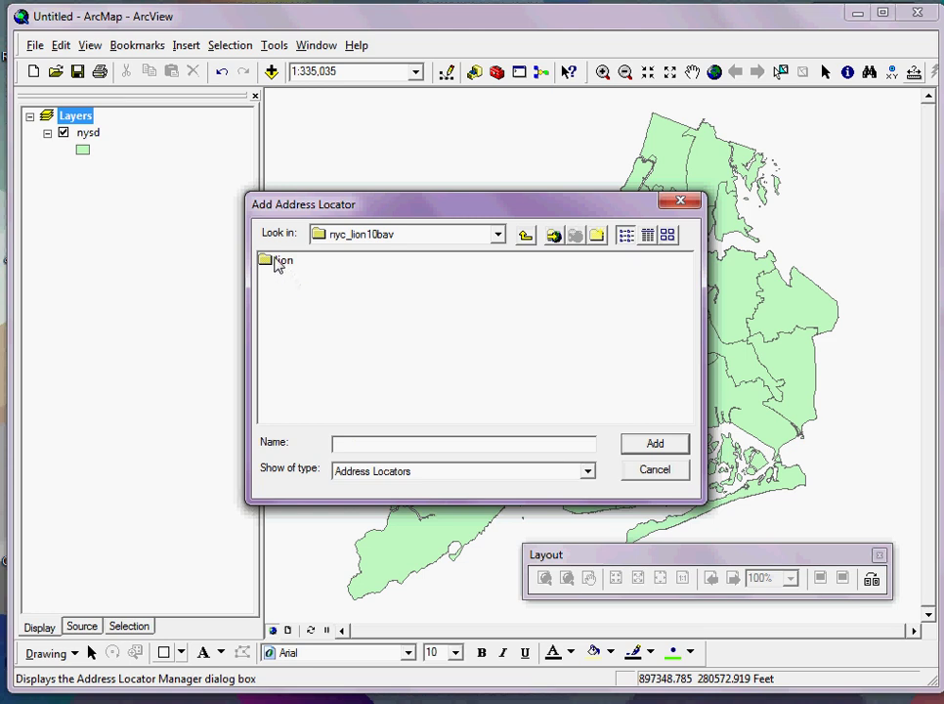
{"action": "double_click", "coordinate": [276, 261]}
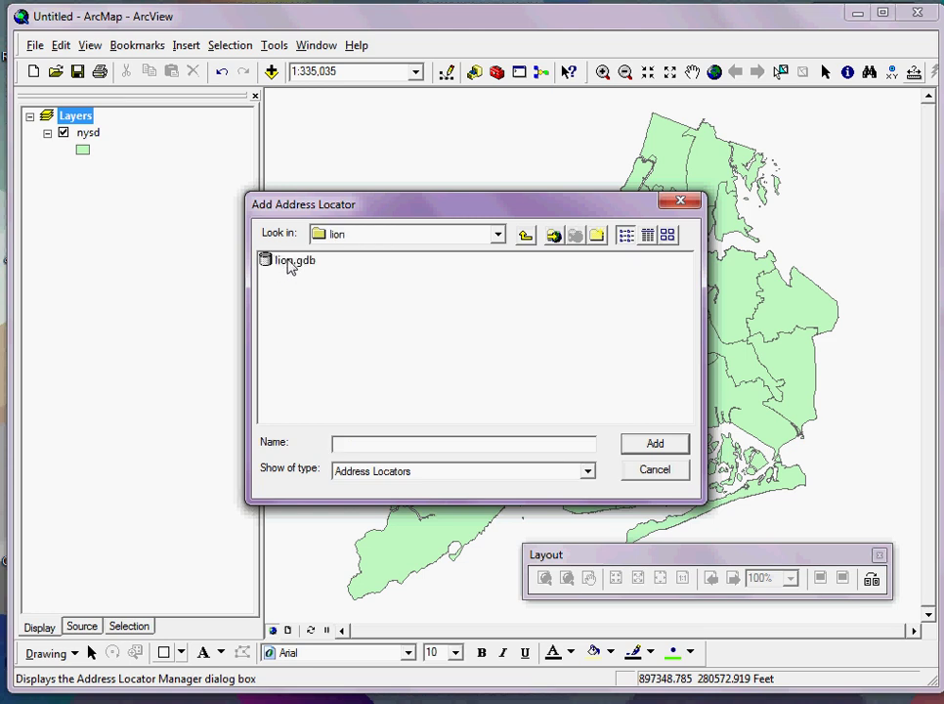
{"action": "double_click", "coordinate": [290, 262]}
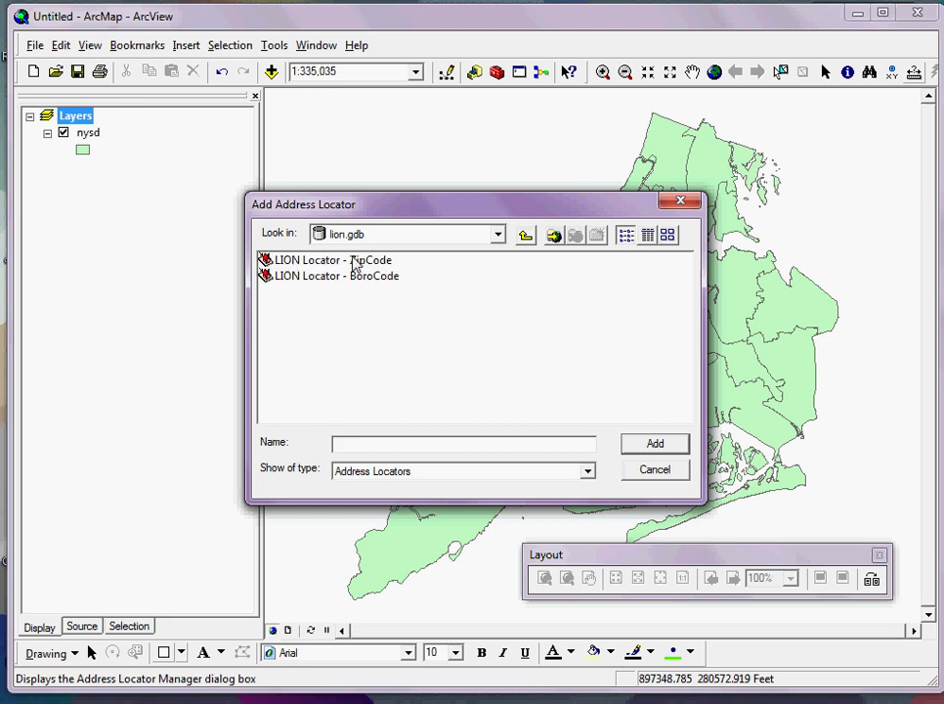
Step: Add both LION Locator - ZipCode and LION Locator - BoroCode, then close the manager
{"action": "left_click", "coordinate": [356, 262]}
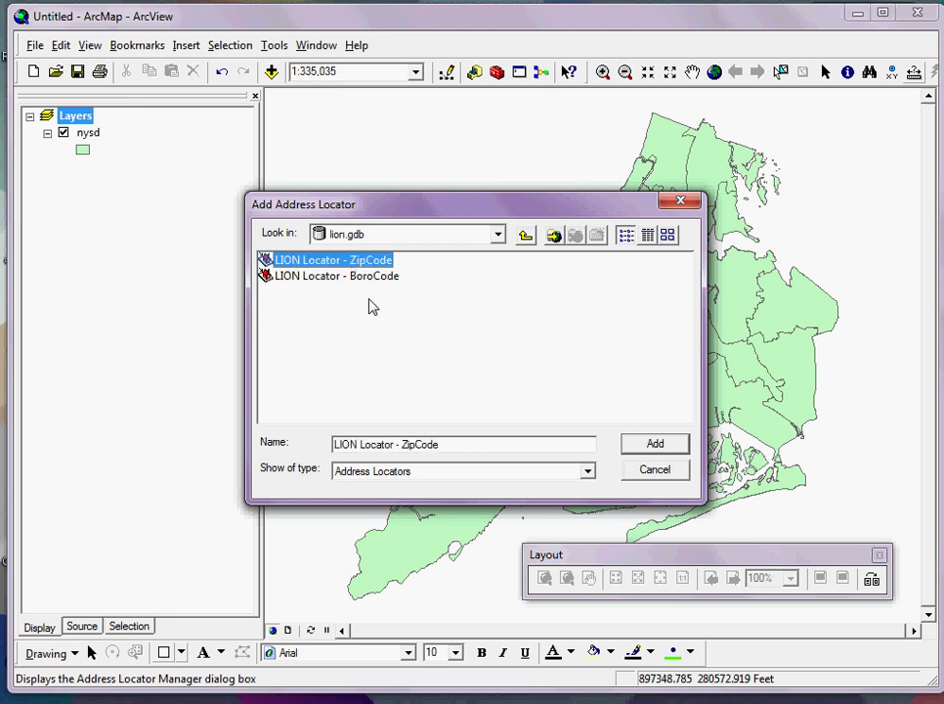
{"action": "left_click", "coordinate": [360, 278]}
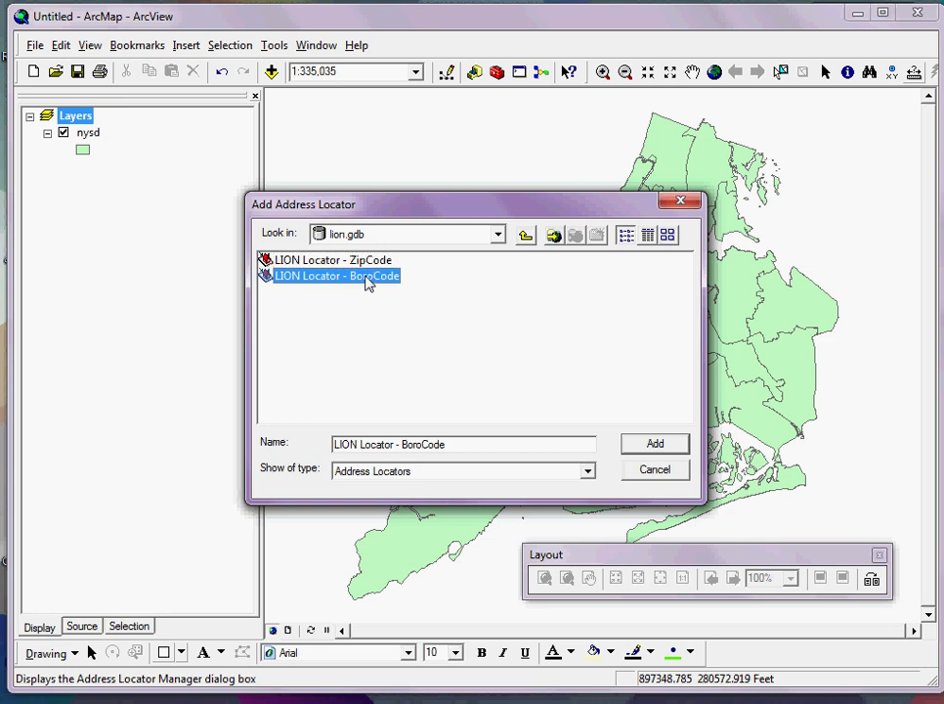
{"action": "left_click", "coordinate": [364, 281]}
{"action": "left_click", "coordinate": [398, 296]}
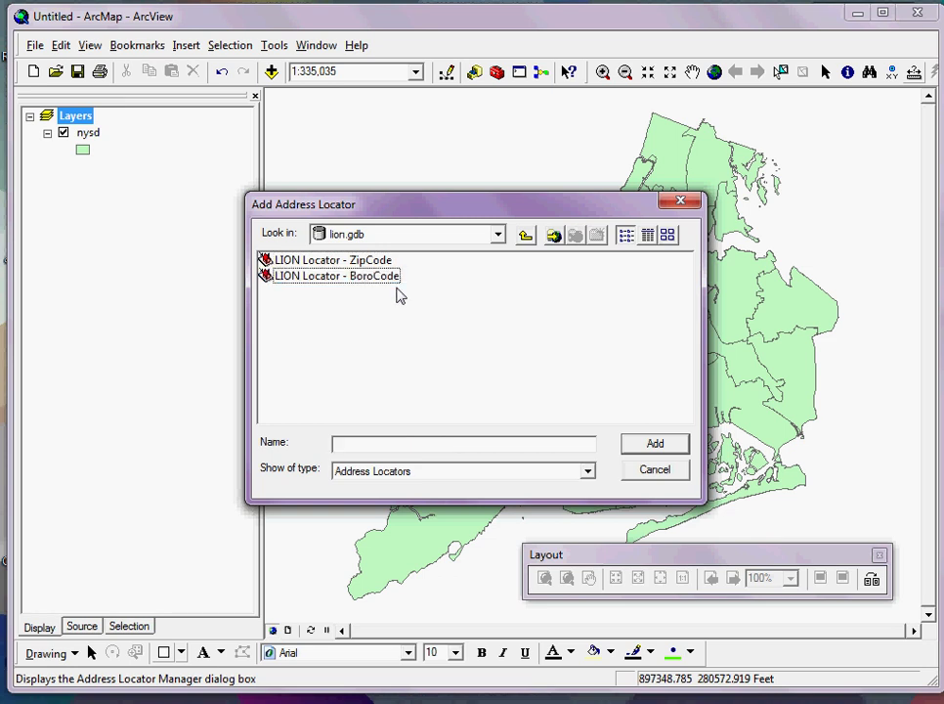
{"action": "left_click", "coordinate": [336, 262]}
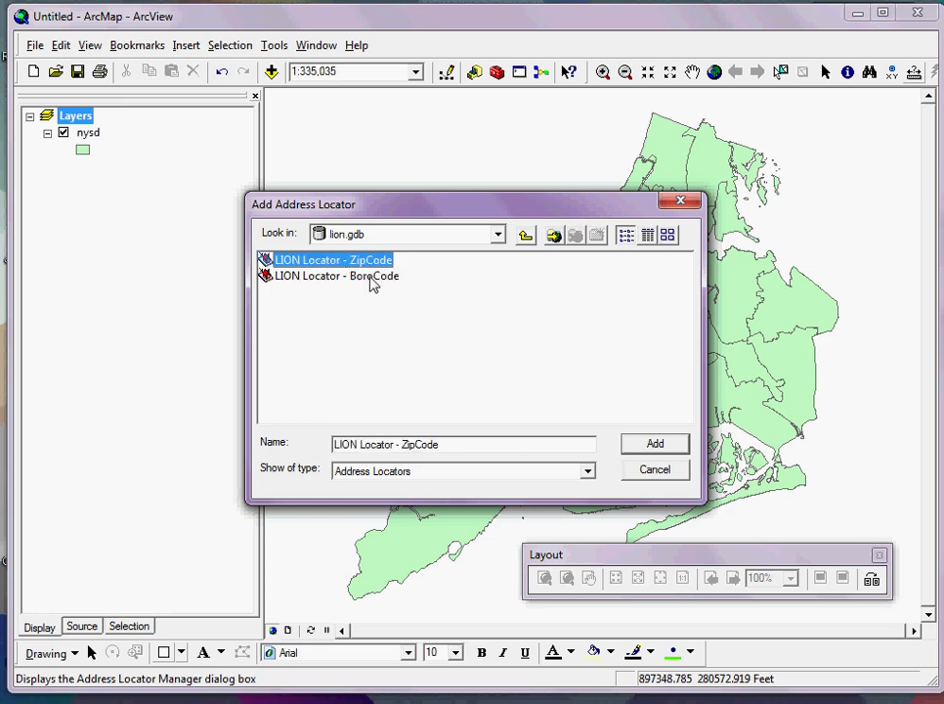
{"action": "left_click", "coordinate": [373, 282], "text": "shift"}
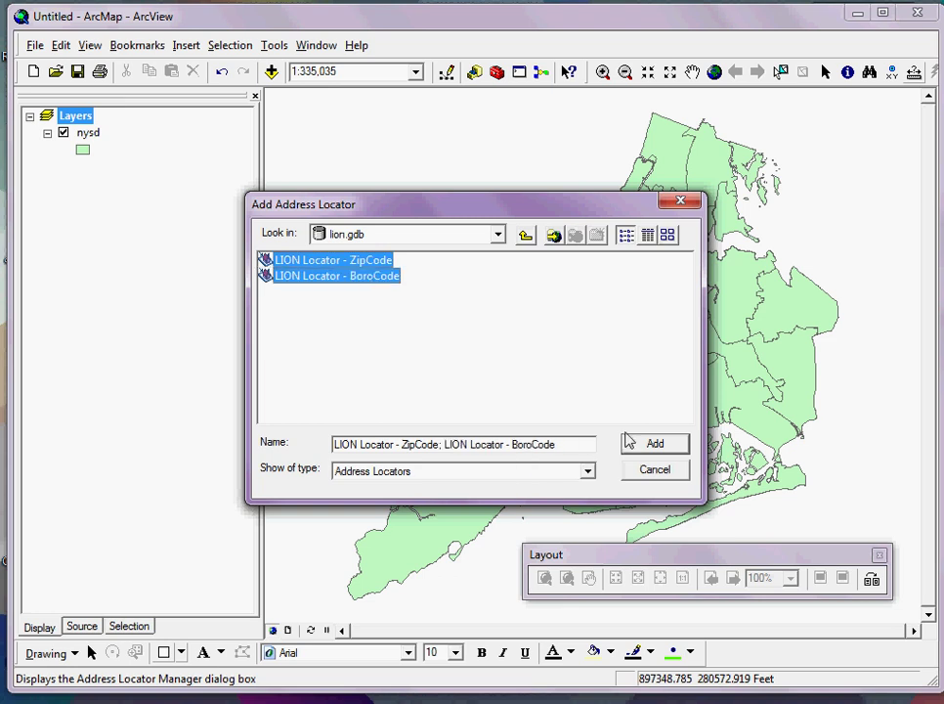
{"action": "left_click", "coordinate": [655, 446]}
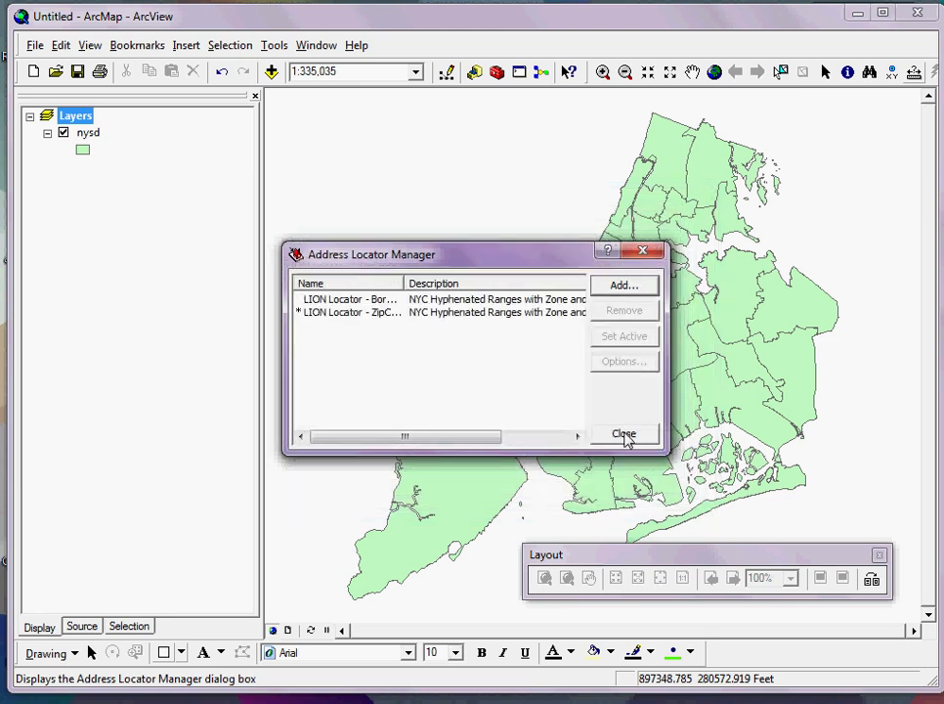
{"action": "left_click", "coordinate": [624, 435]}
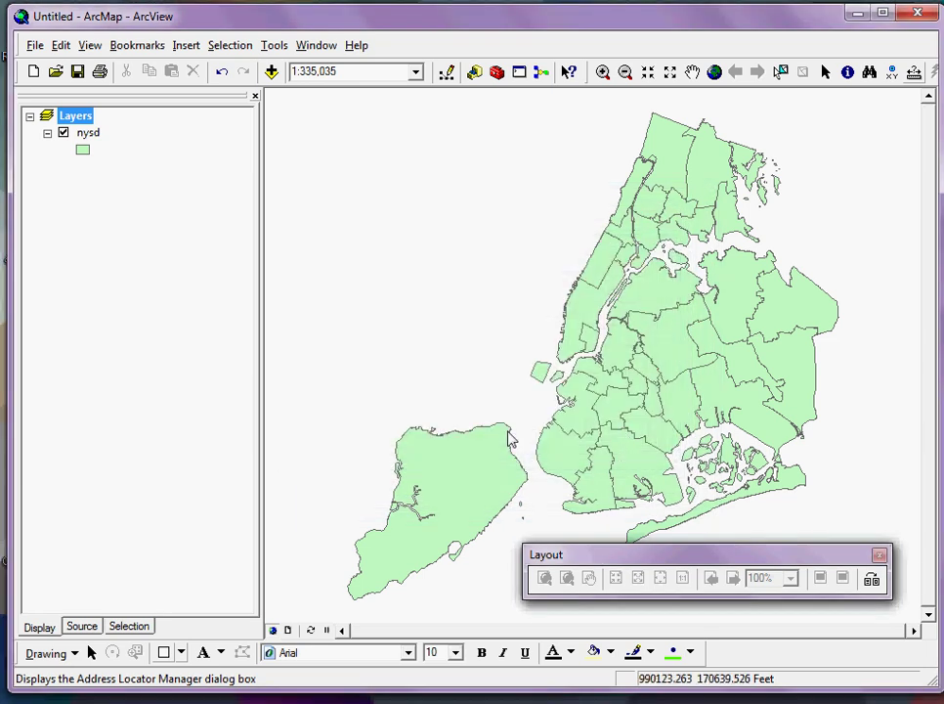
Step: Start Geocode Addresses using the LION Locator - ZipCode address locator
{"action": "left_click", "coordinate": [273, 46]}
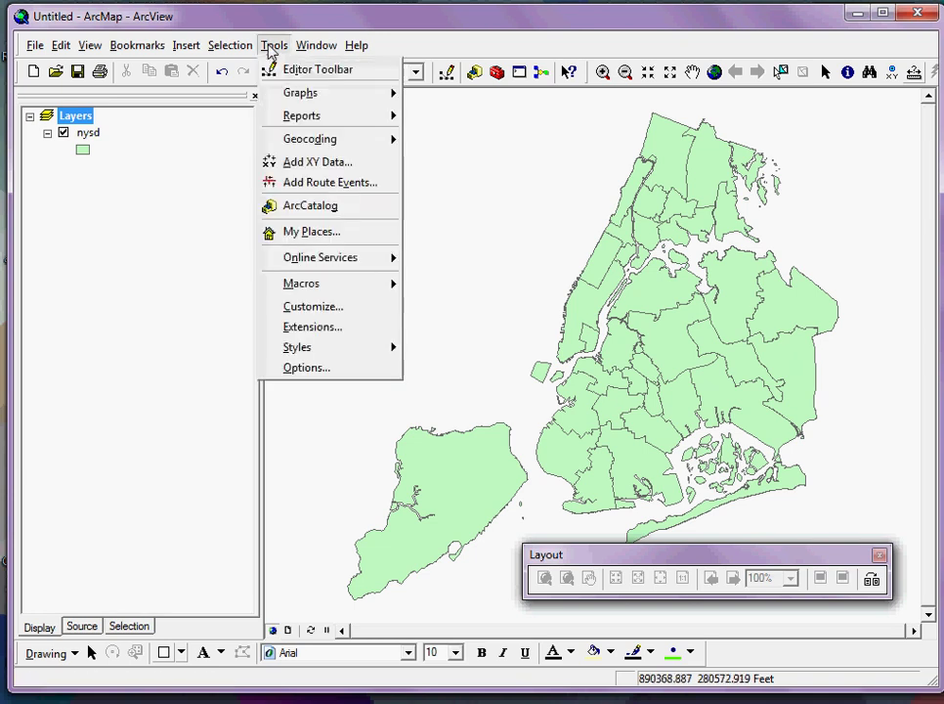
{"action": "mouse_move", "coordinate": [316, 45]}
{"action": "mouse_move", "coordinate": [273, 45]}
{"action": "mouse_move", "coordinate": [296, 139]}
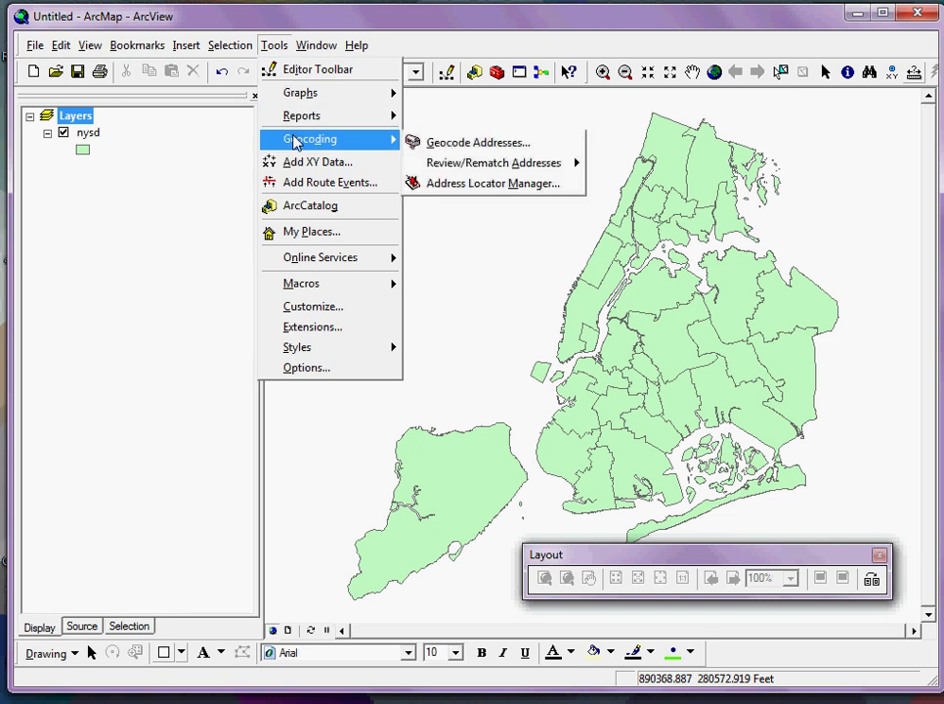
{"action": "left_click", "coordinate": [445, 154]}
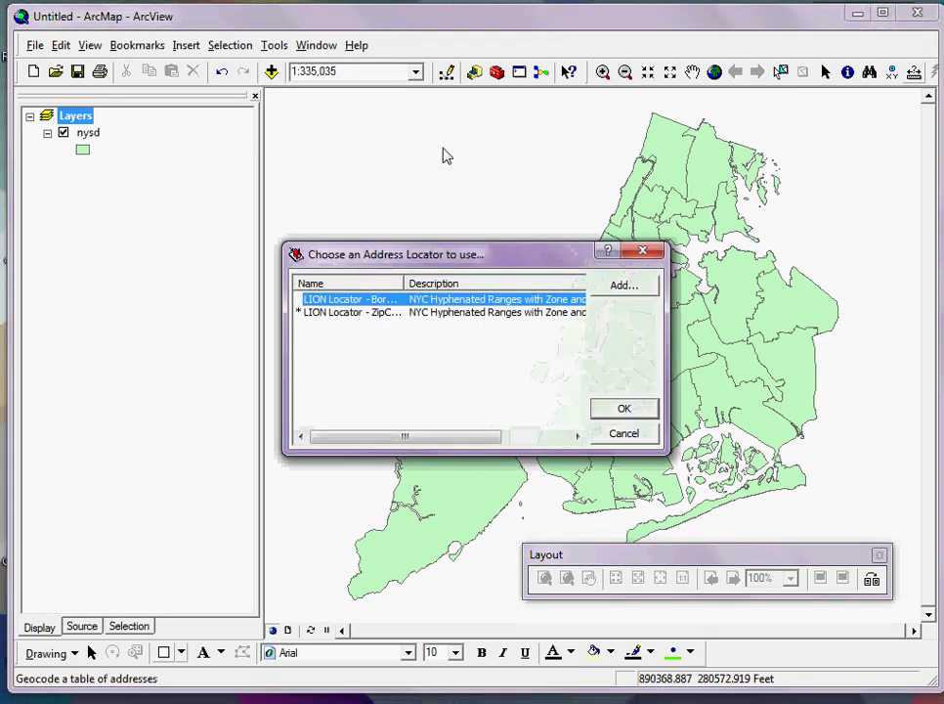
{"action": "left_click_drag", "start_coordinate": [404, 279], "coordinate": [459, 278]}
{"action": "left_click", "coordinate": [391, 314]}
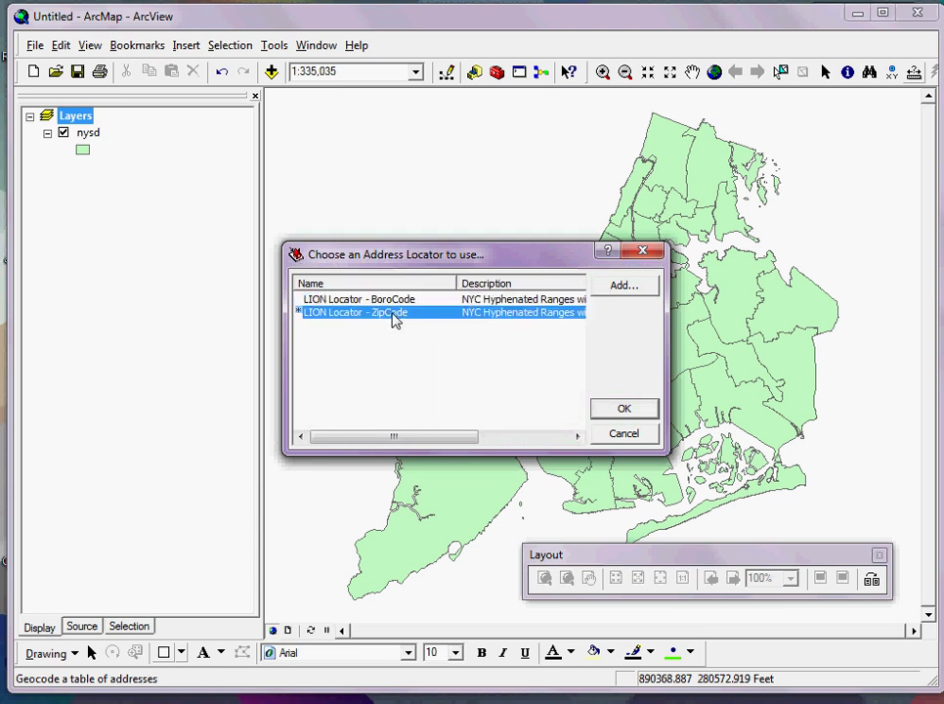
{"action": "left_click", "coordinate": [631, 409]}
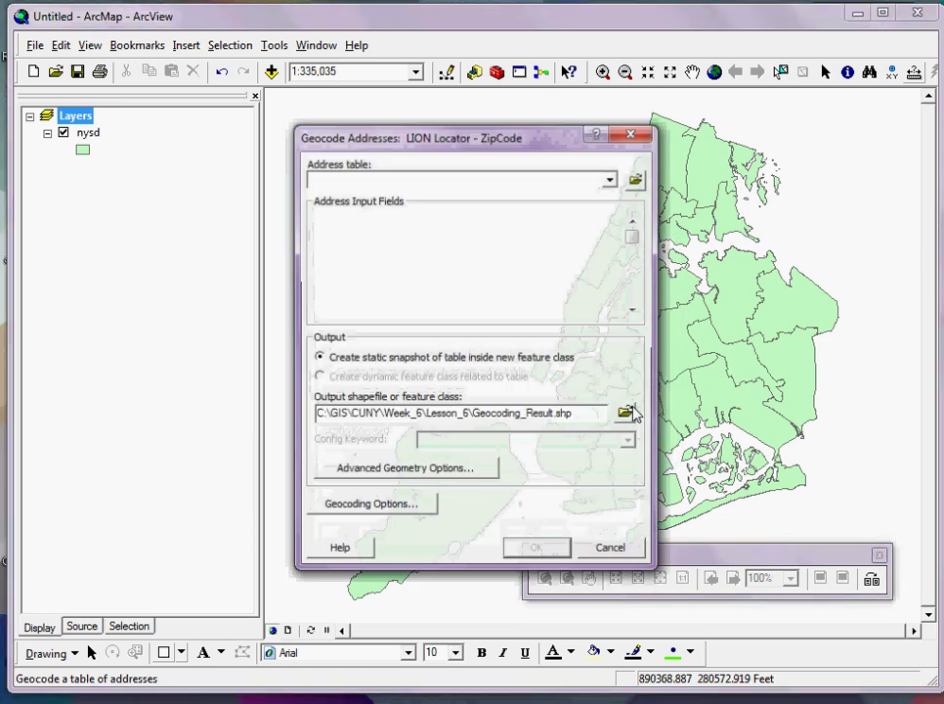
Step: Choose the LCGMS_SchoolData$ sheet of LCGMS_SchoolData.xls in Lesson_6 as the address table
{"action": "left_click", "coordinate": [638, 179]}
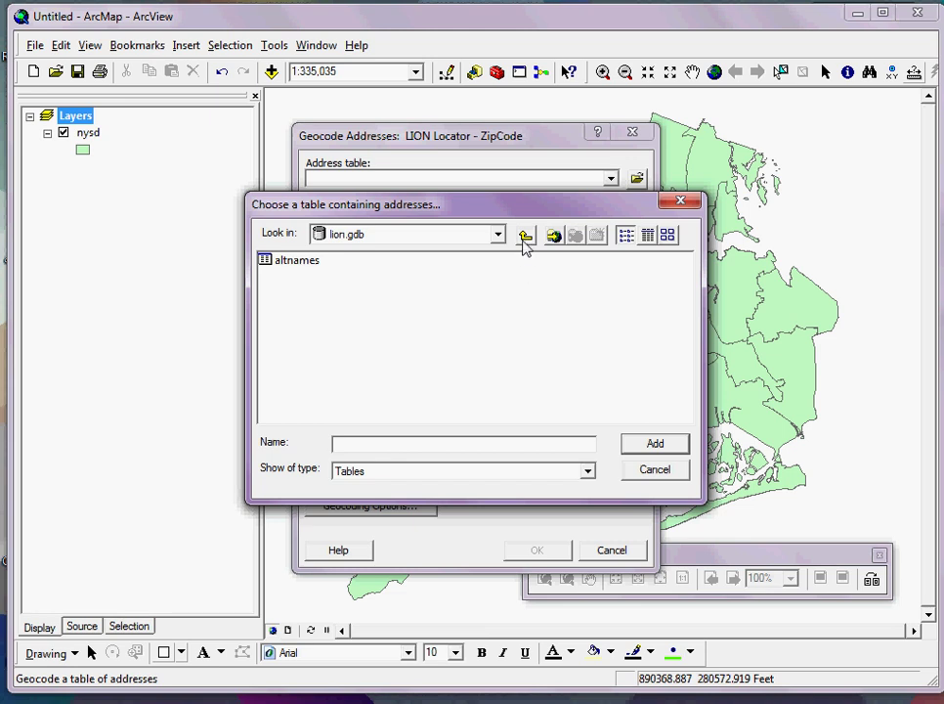
{"action": "left_click", "coordinate": [525, 241]}
{"action": "left_click", "coordinate": [524, 239]}
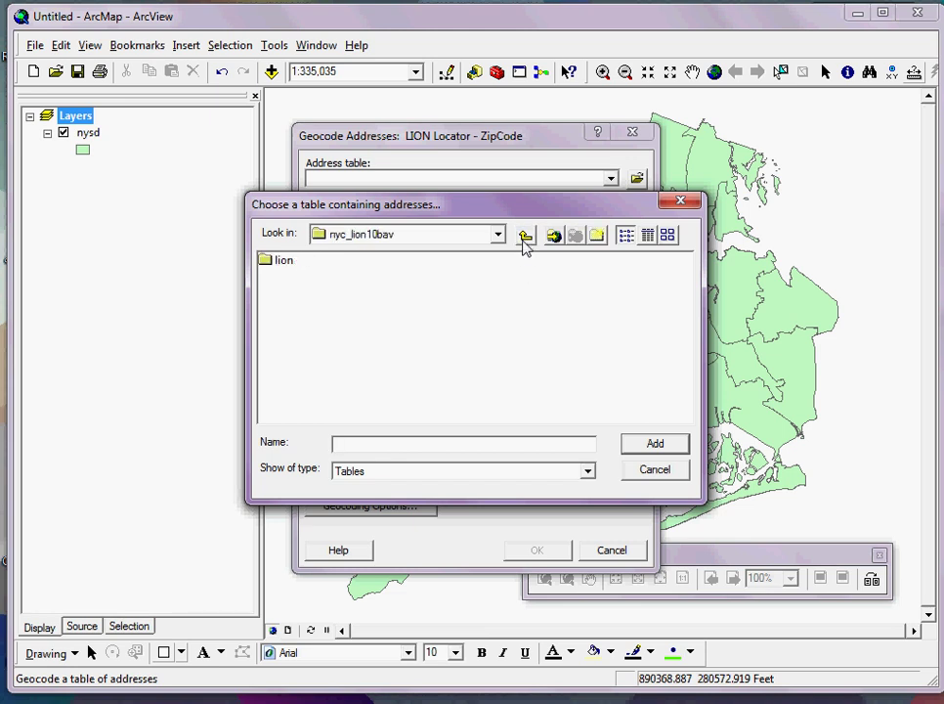
{"action": "left_click", "coordinate": [524, 239]}
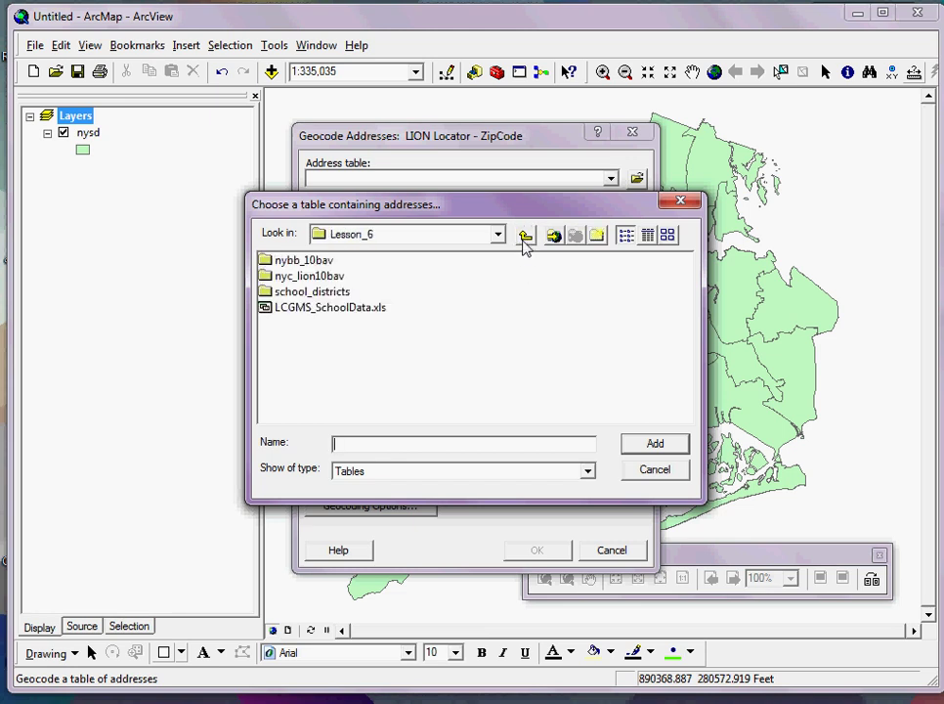
{"action": "left_click", "coordinate": [290, 309]}
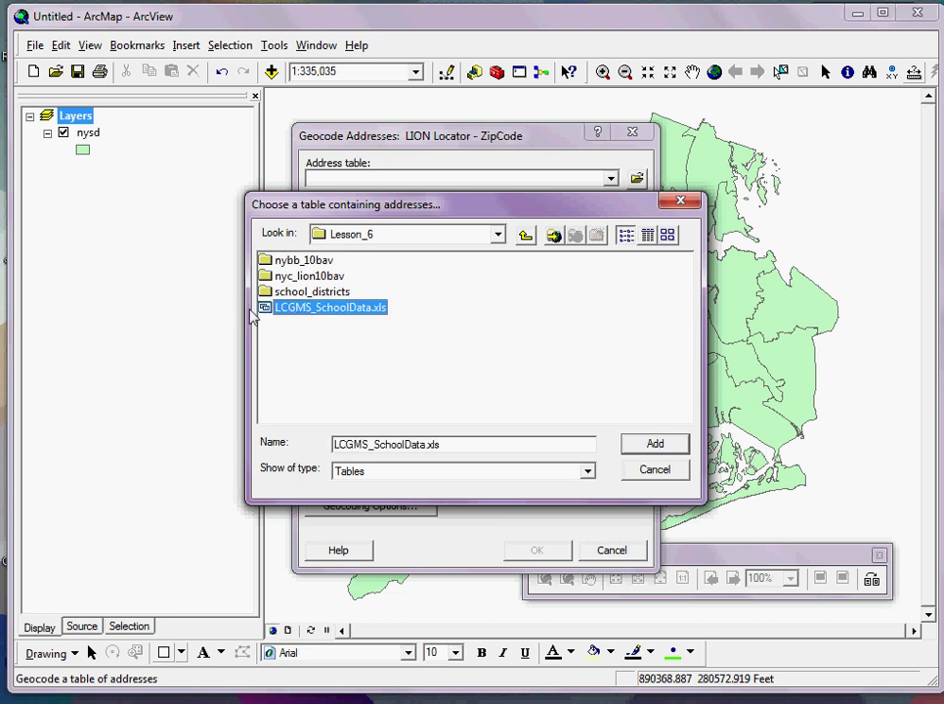
{"action": "double_click", "coordinate": [272, 309]}
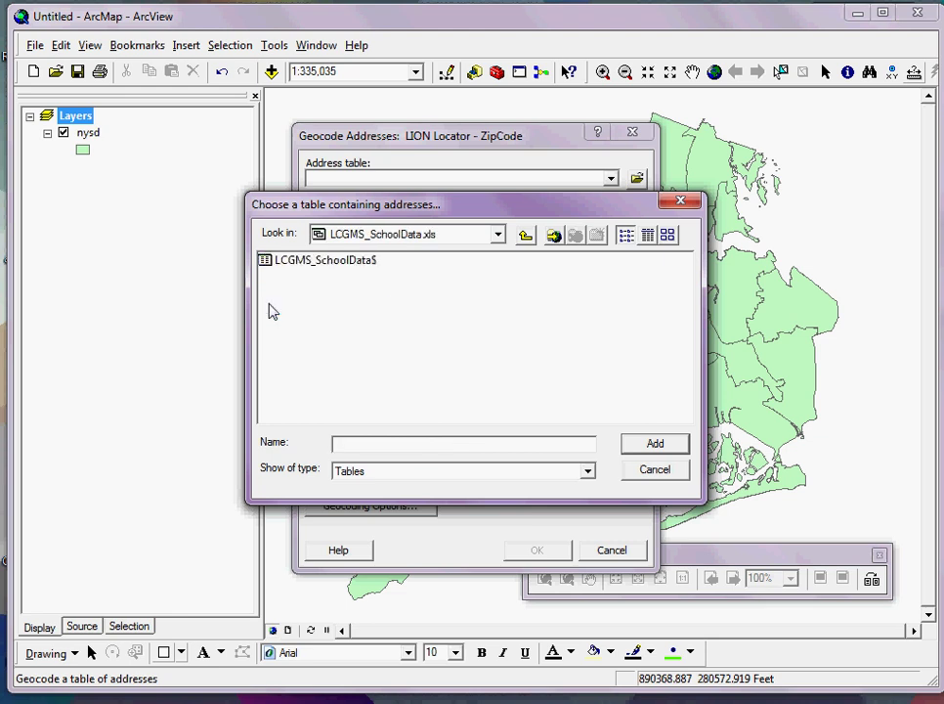
{"action": "left_click", "coordinate": [322, 262]}
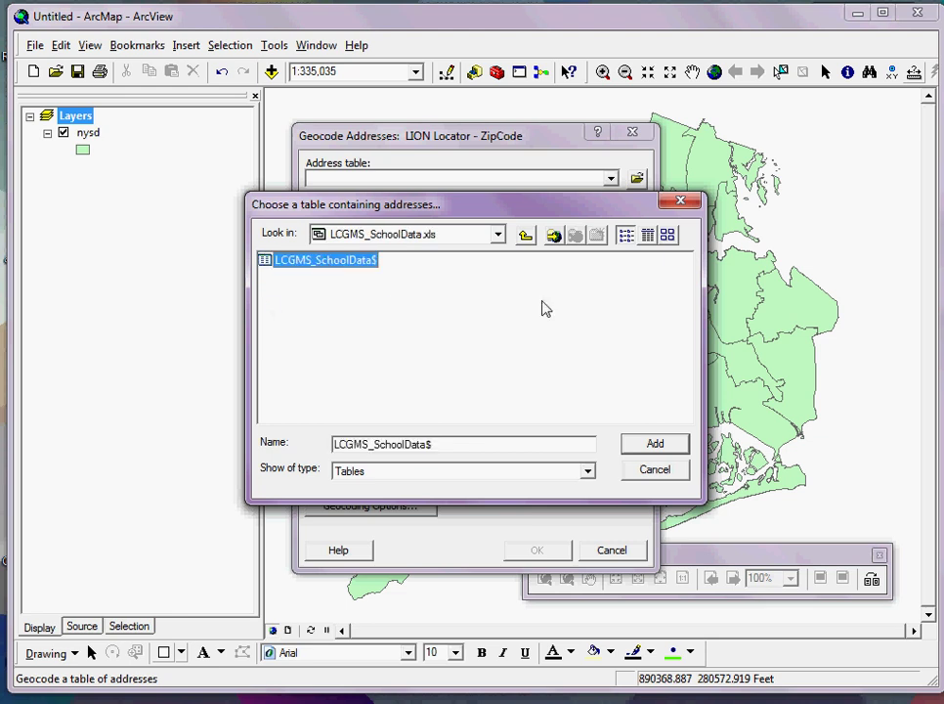
Step: Use Primary Address as the street field and name the output NYC_Schools.shp
{"action": "left_click", "coordinate": [663, 446]}
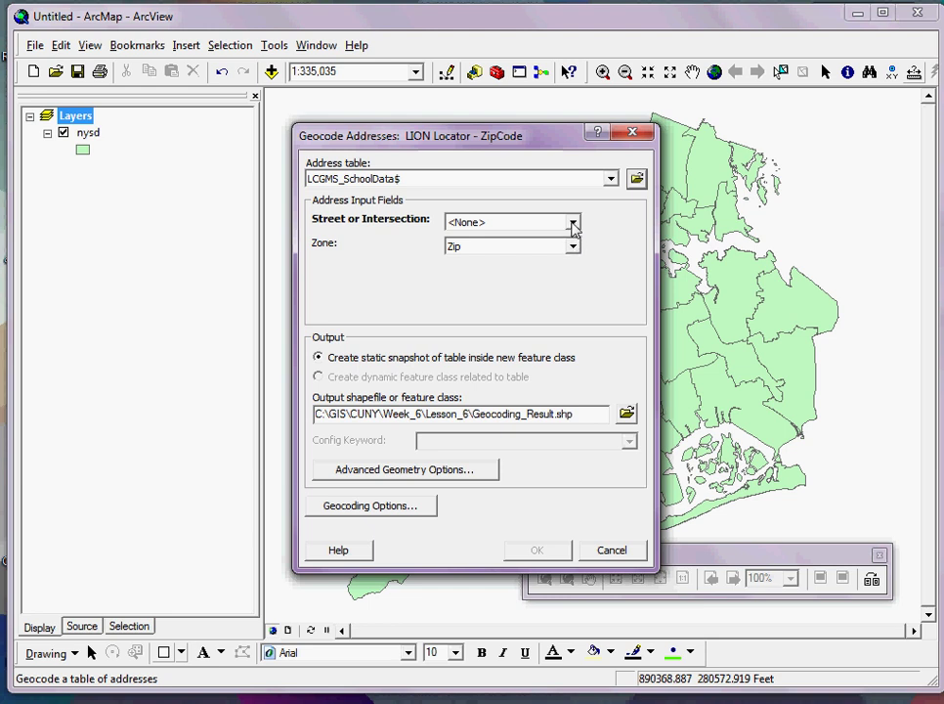
{"action": "left_click", "coordinate": [574, 223]}
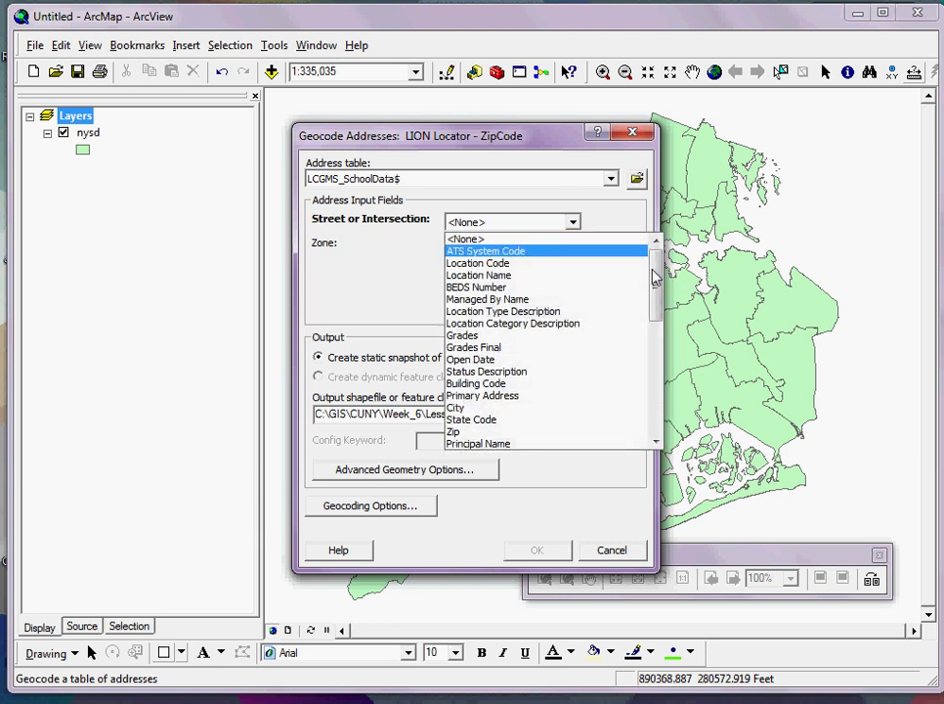
{"action": "left_click", "coordinate": [520, 399]}
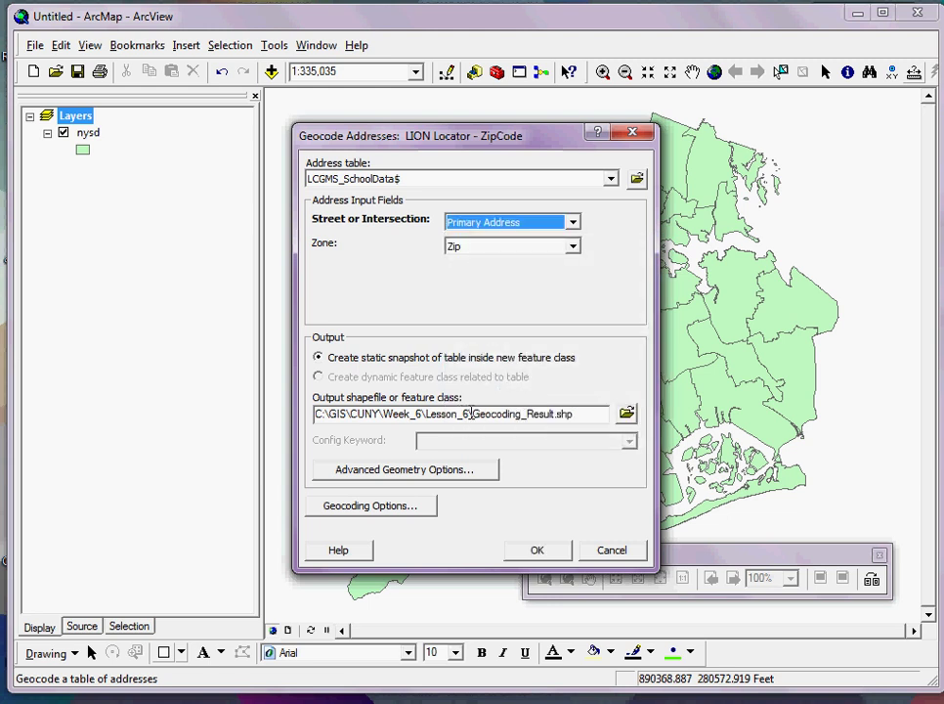
{"action": "left_click_drag", "start_coordinate": [470, 413], "coordinate": [590, 409]}
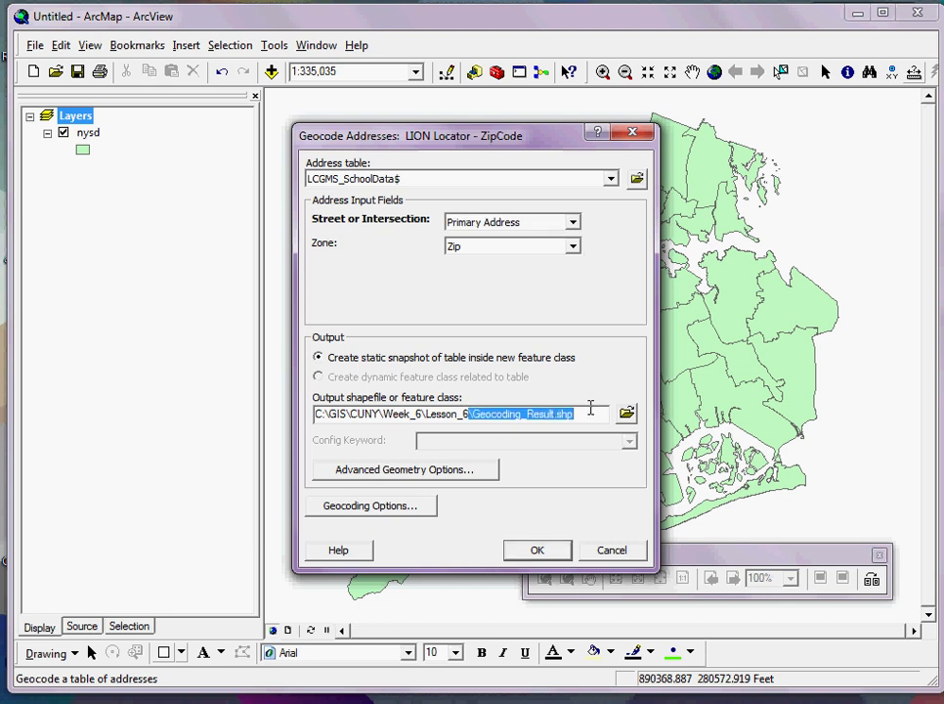
{"action": "key", "text": "BackSpace"}
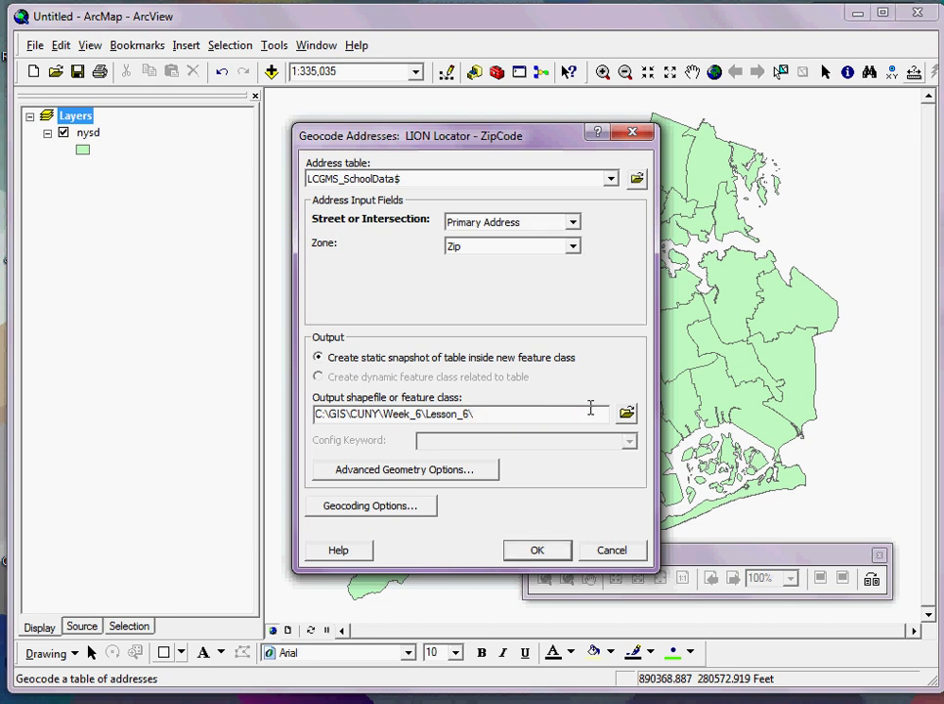
{"action": "type", "text": "NYC_Schools.shp"}
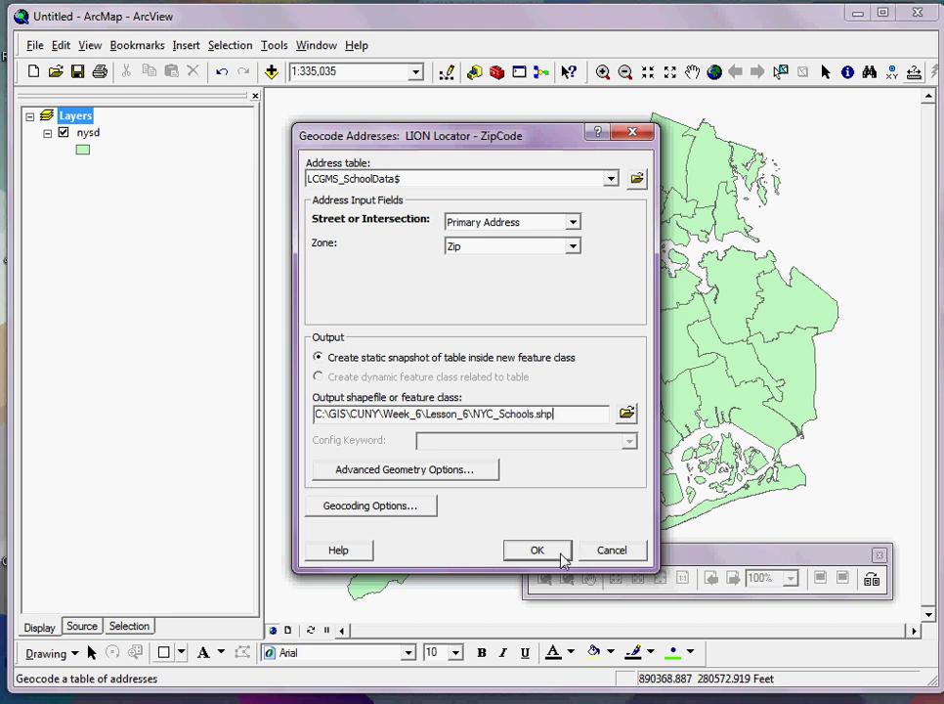
Step: Run the geocoding, allowing the existing output file to be overwritten
{"action": "left_click", "coordinate": [539, 552]}
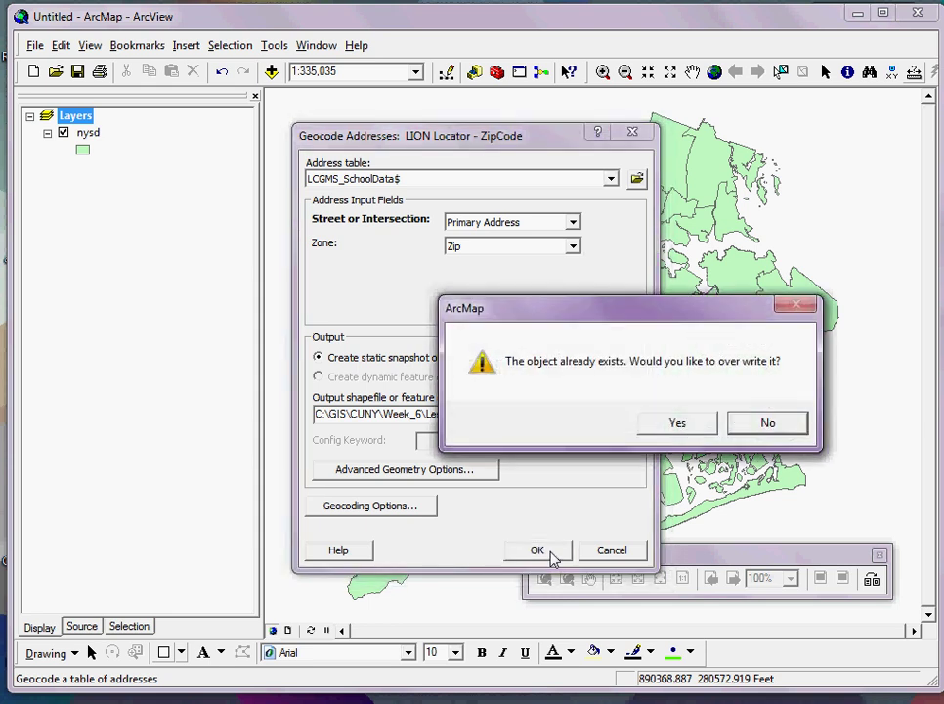
{"action": "left_click", "coordinate": [677, 422]}
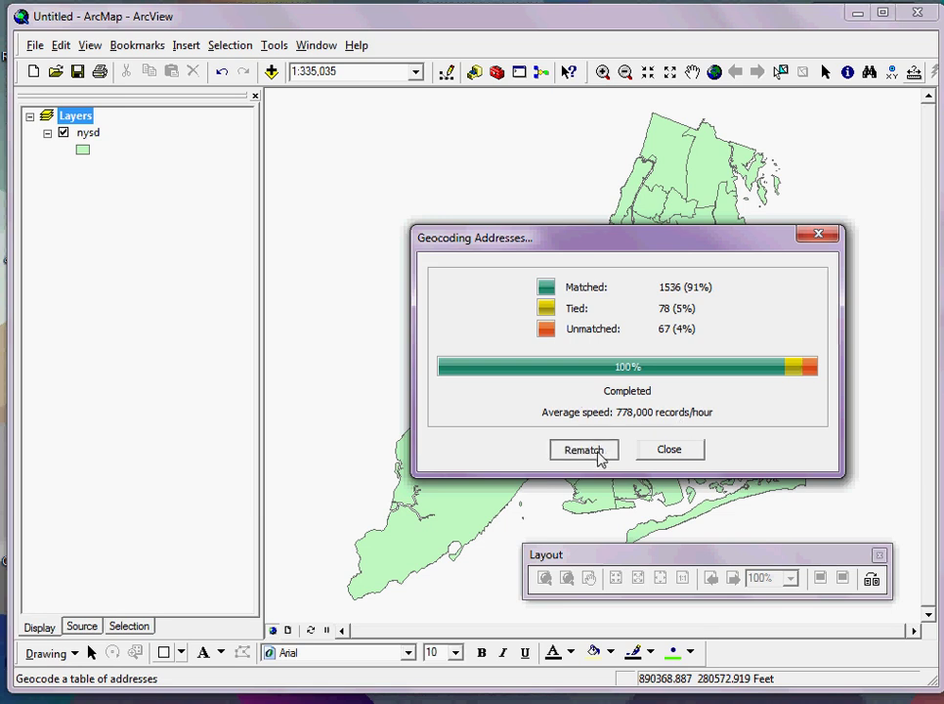
Step: Open Interactive Rematch, show only Unmatched Addresses, and step to record 124
{"action": "left_click", "coordinate": [585, 449]}
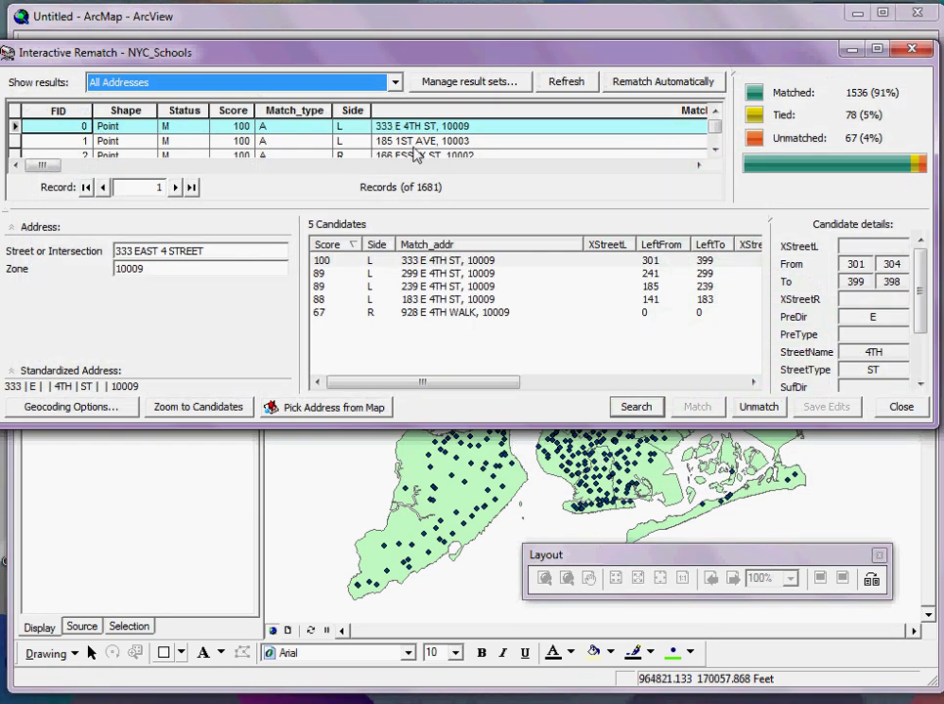
{"action": "left_click", "coordinate": [14, 141]}
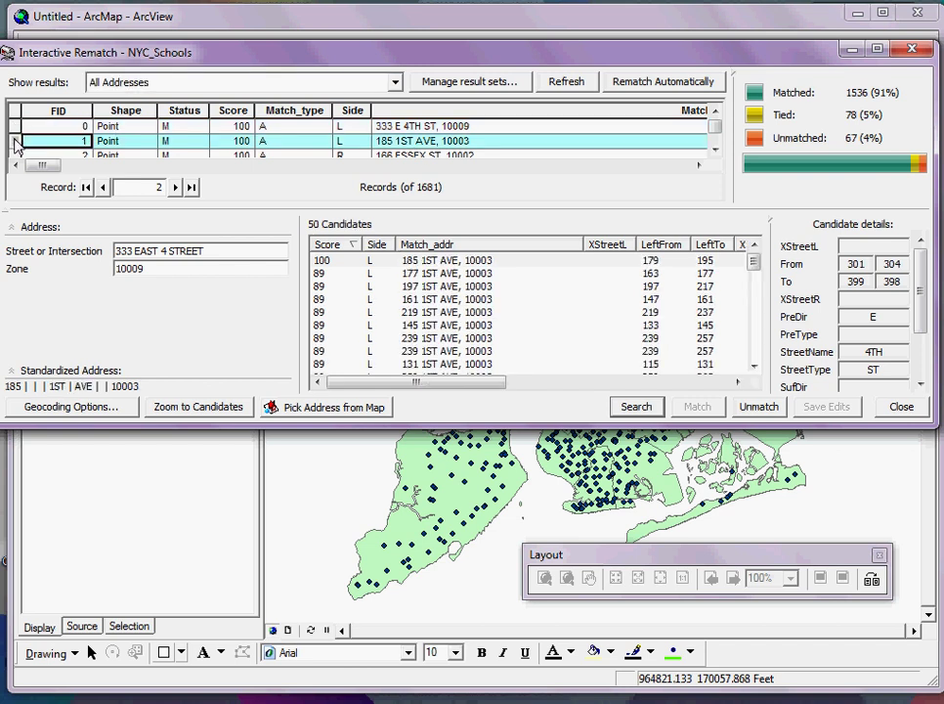
{"action": "left_click", "coordinate": [152, 85]}
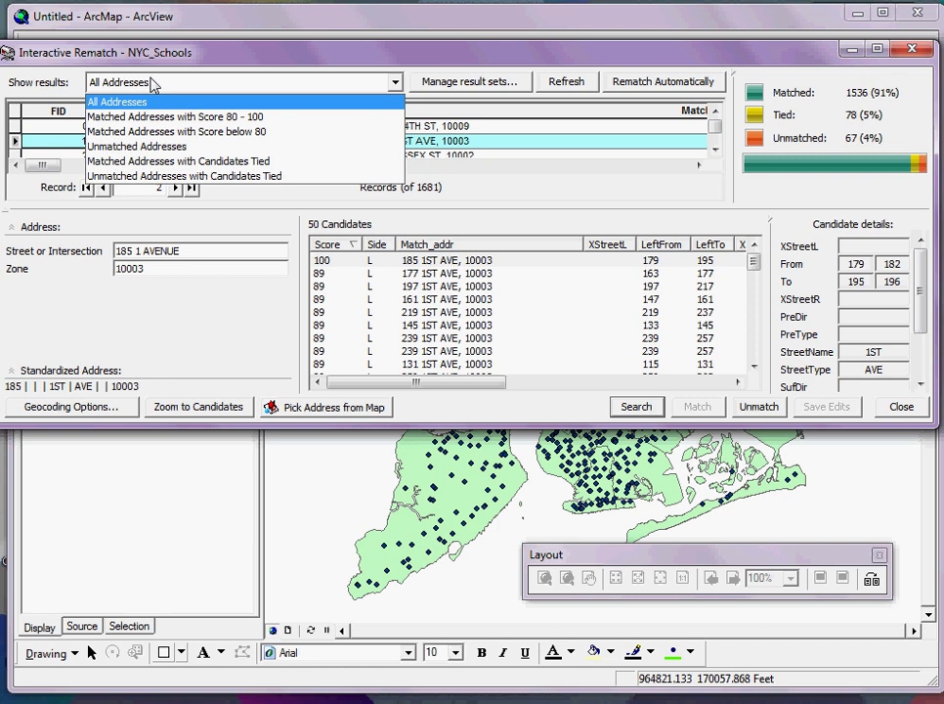
{"action": "left_click", "coordinate": [182, 147]}
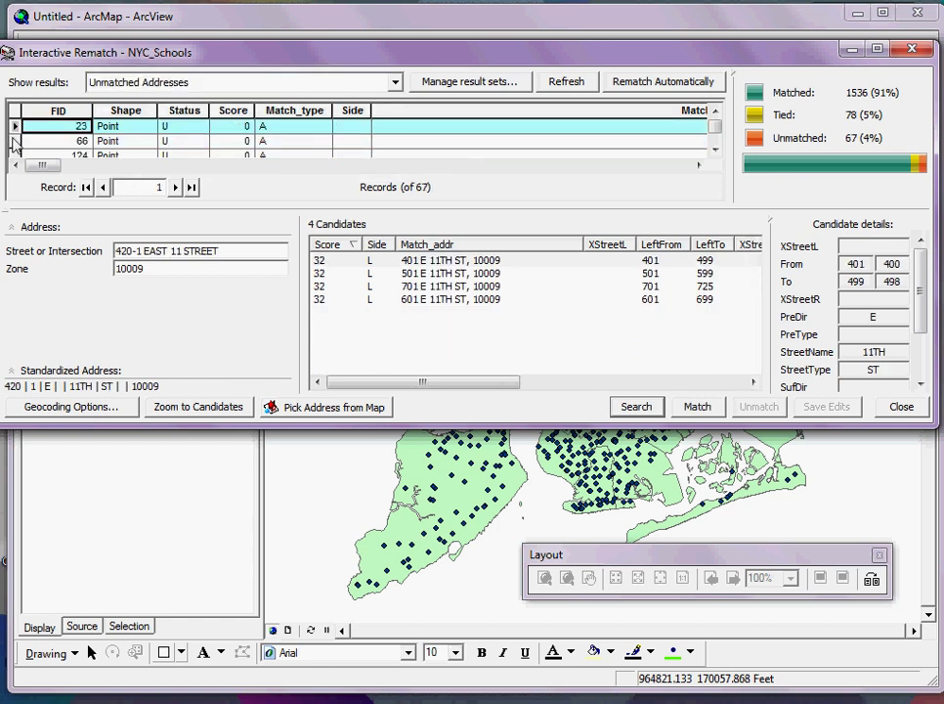
{"action": "left_click", "coordinate": [14, 140]}
{"action": "left_click", "coordinate": [14, 154]}
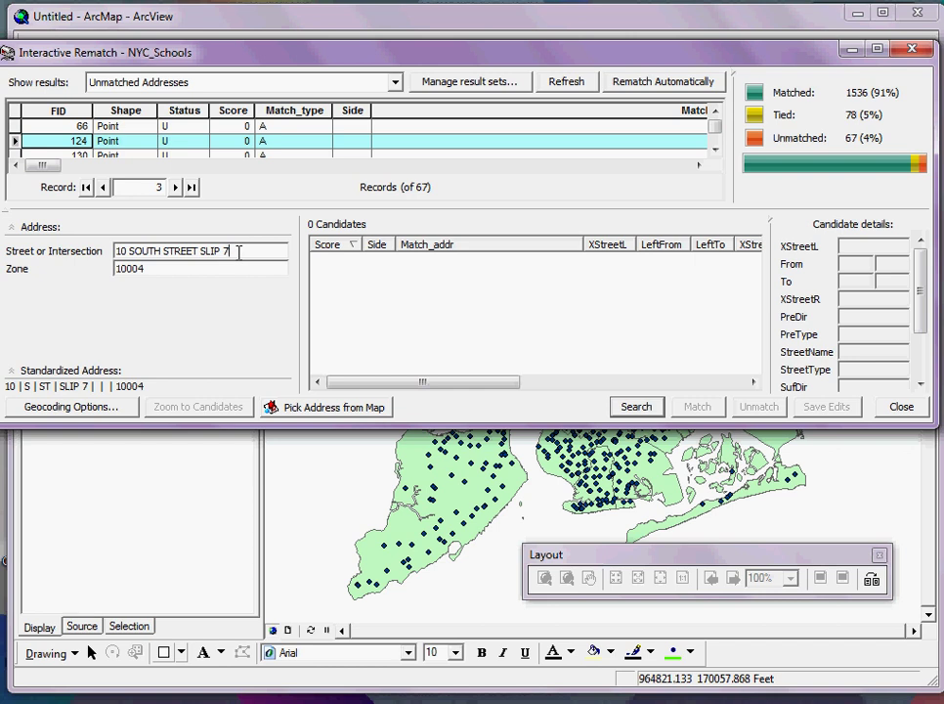
Step: Strip 'SLIP 7' from record 124, match it to 10 SOUTH ST, 10004, and close rematch
{"action": "left_click_drag", "start_coordinate": [235, 251], "coordinate": [203, 250]}
{"action": "key", "text": "Delete"}
{"action": "key", "text": "Return"}
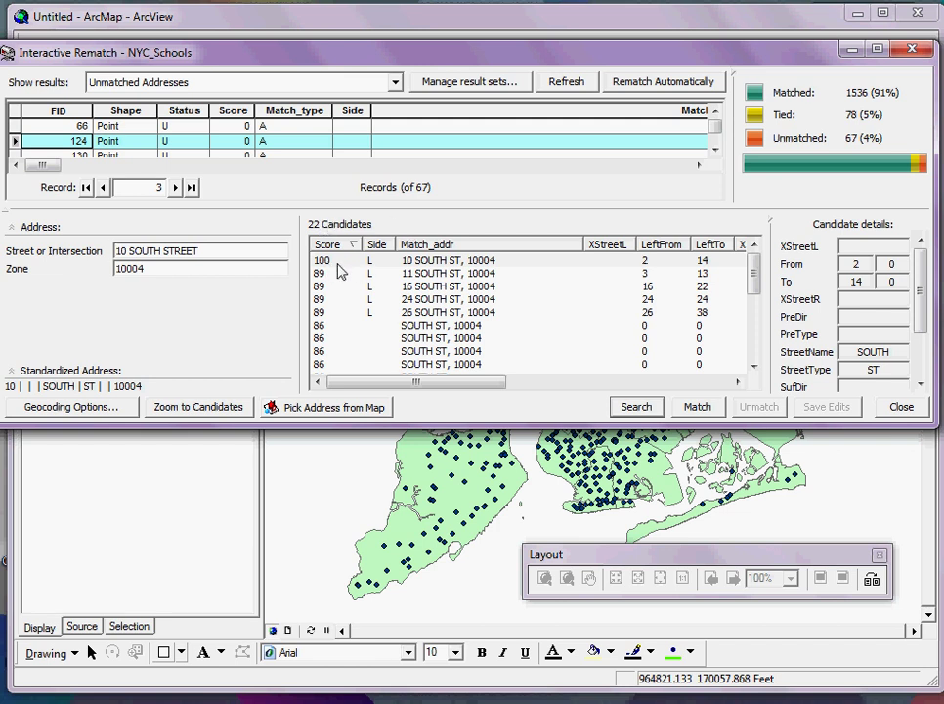
{"action": "left_click", "coordinate": [700, 406]}
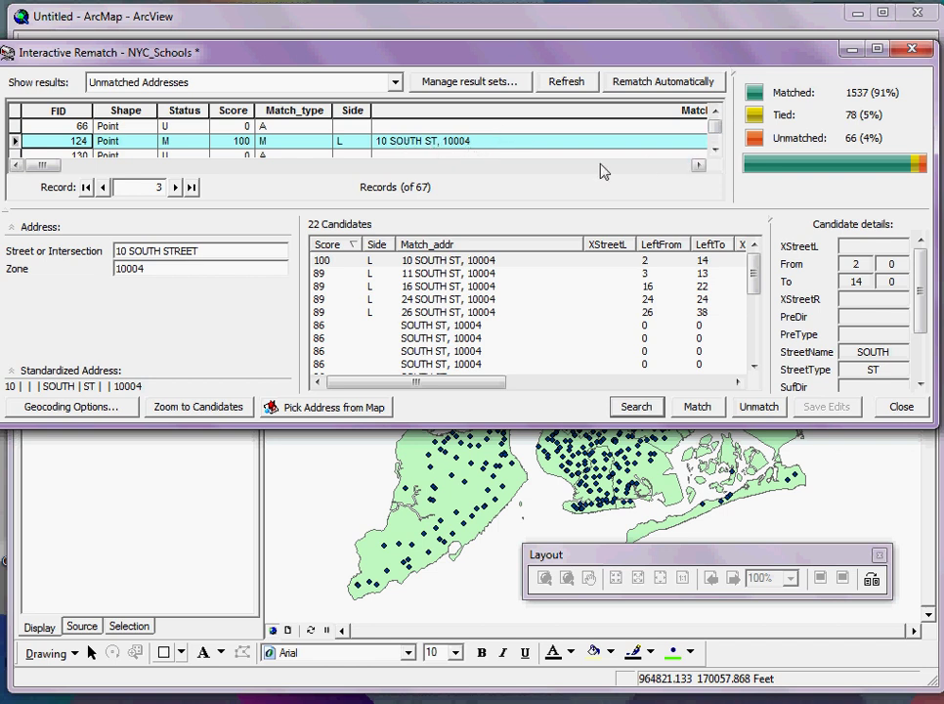
{"action": "left_click", "coordinate": [715, 149]}
{"action": "left_click", "coordinate": [715, 149]}
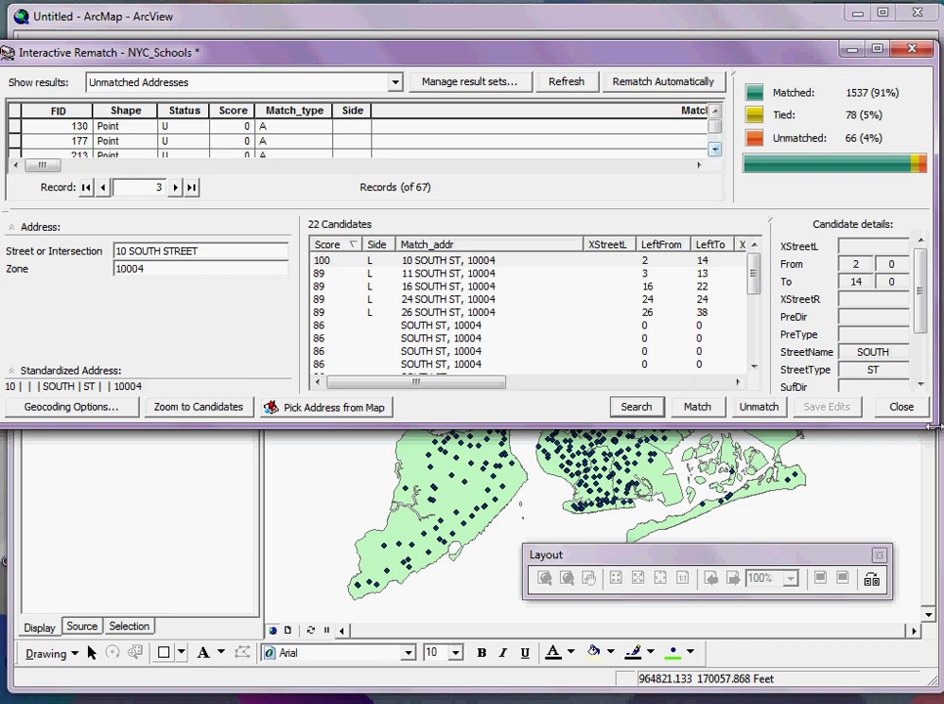
{"action": "left_click", "coordinate": [902, 407]}
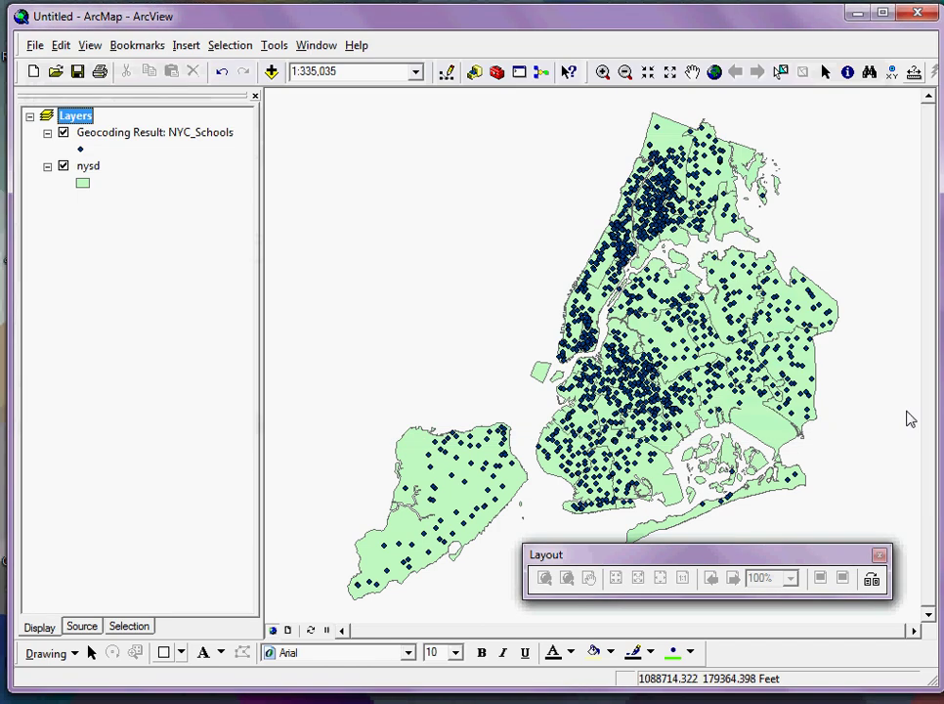